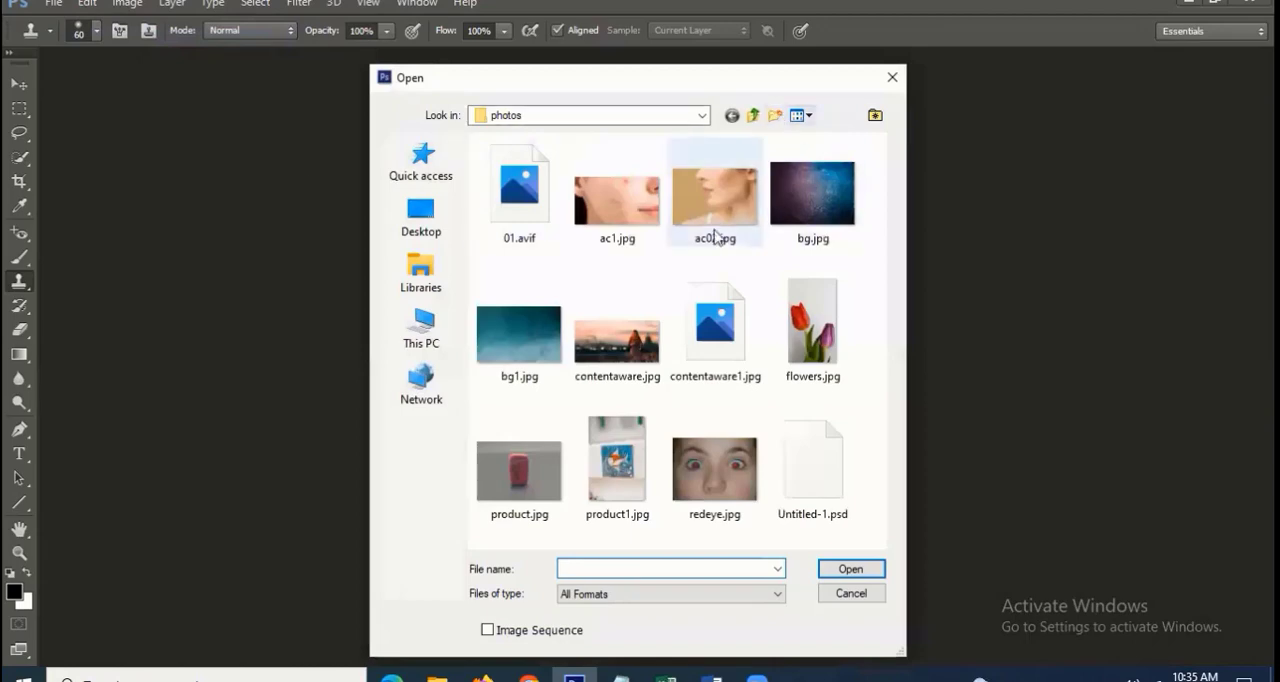
Open the image ac02.jpg from the photos folder
{"action": "left_click", "coordinate": [708, 210]}
{"action": "double_click", "coordinate": [708, 210]}
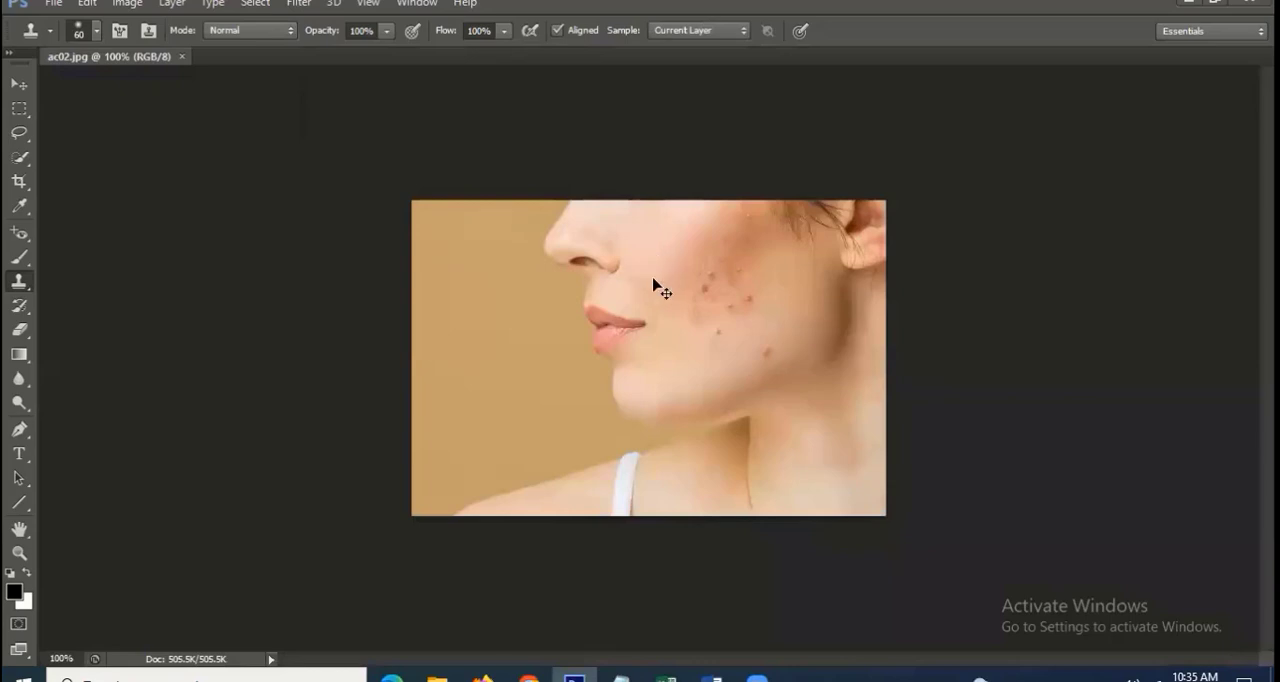
{"action": "scroll", "coordinate": [652, 285], "scroll_direction": "up", "scroll_amount": 3}
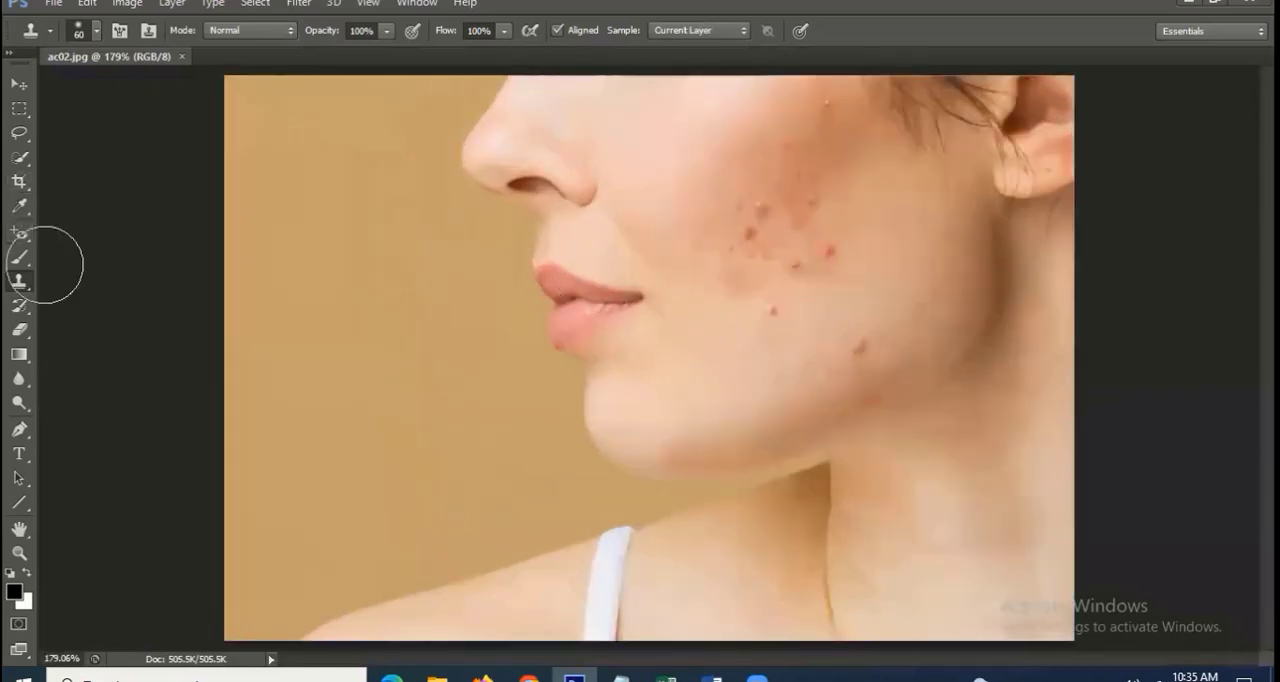
{"action": "left_click", "coordinate": [24, 161]}
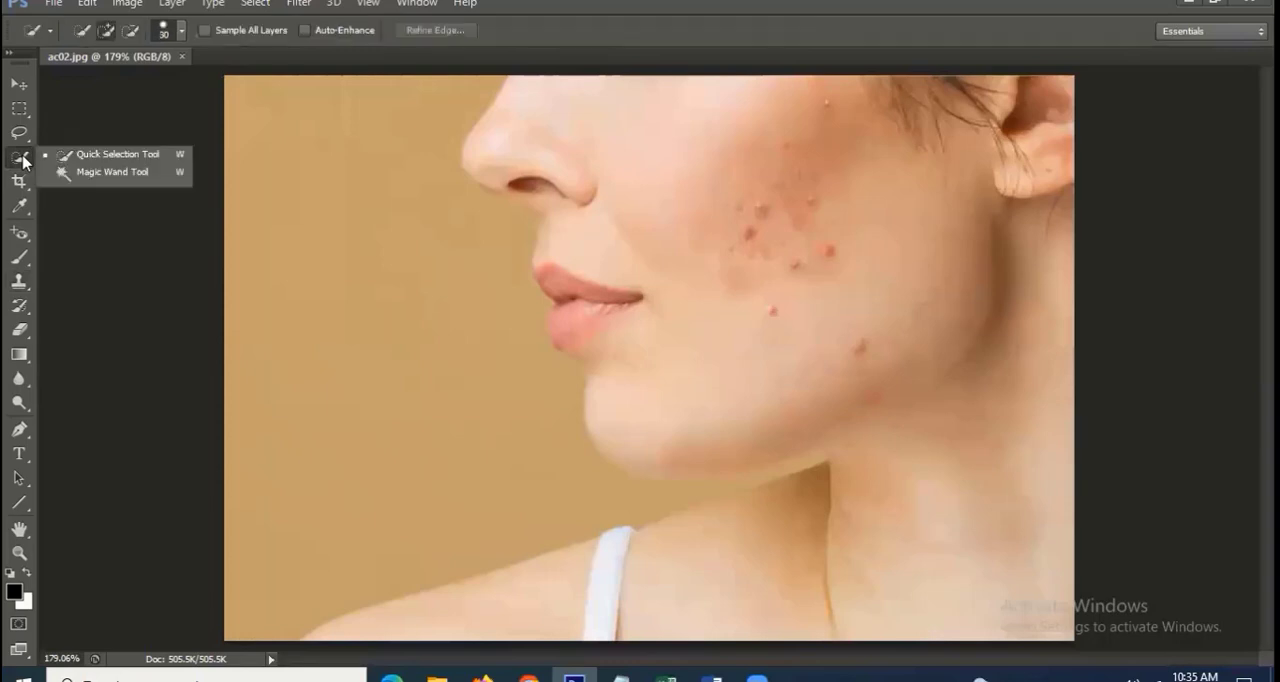
{"action": "left_click", "coordinate": [21, 231]}
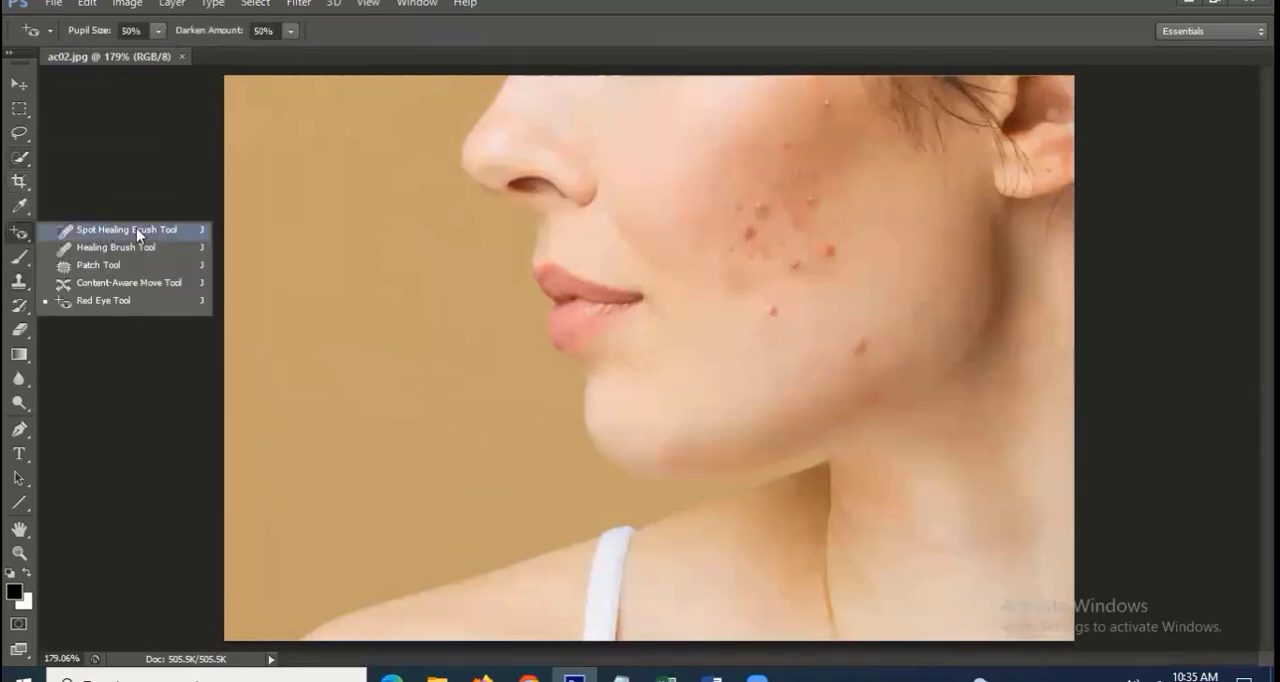
{"action": "left_click", "coordinate": [138, 285]}
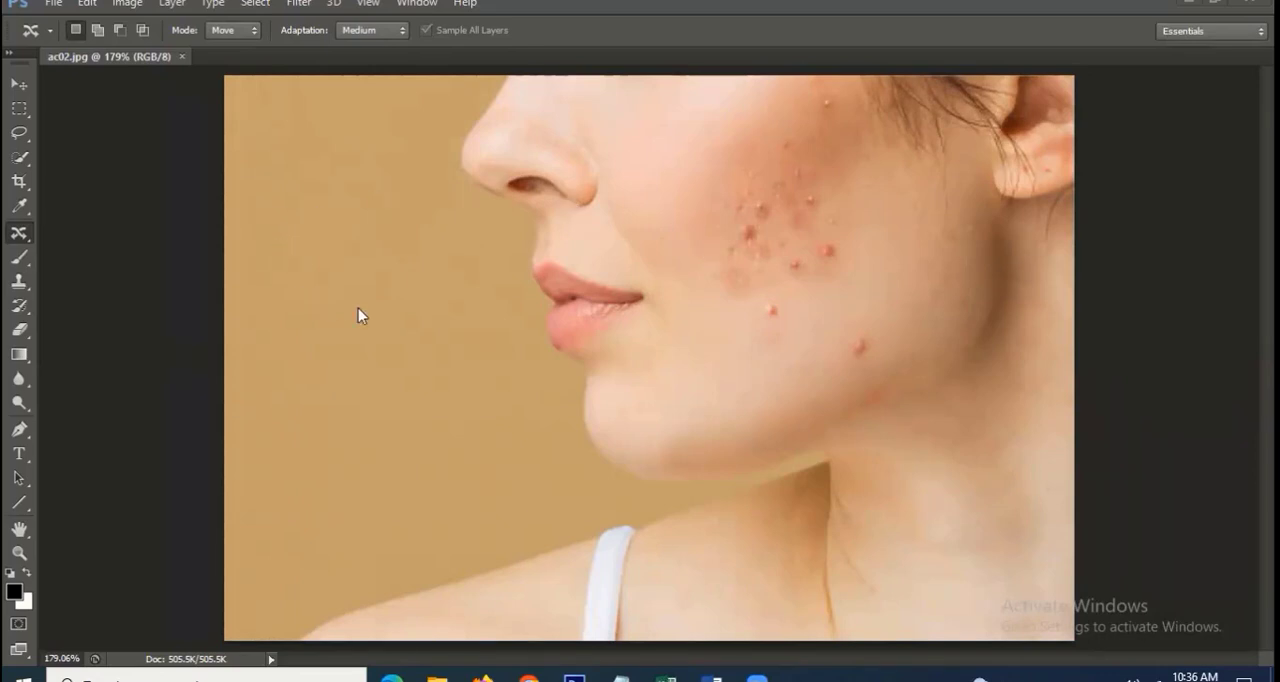
Activate the Spot Healing Brush and set its size to 11 px
{"action": "left_click", "coordinate": [17, 236]}
{"action": "left_click", "coordinate": [17, 237]}
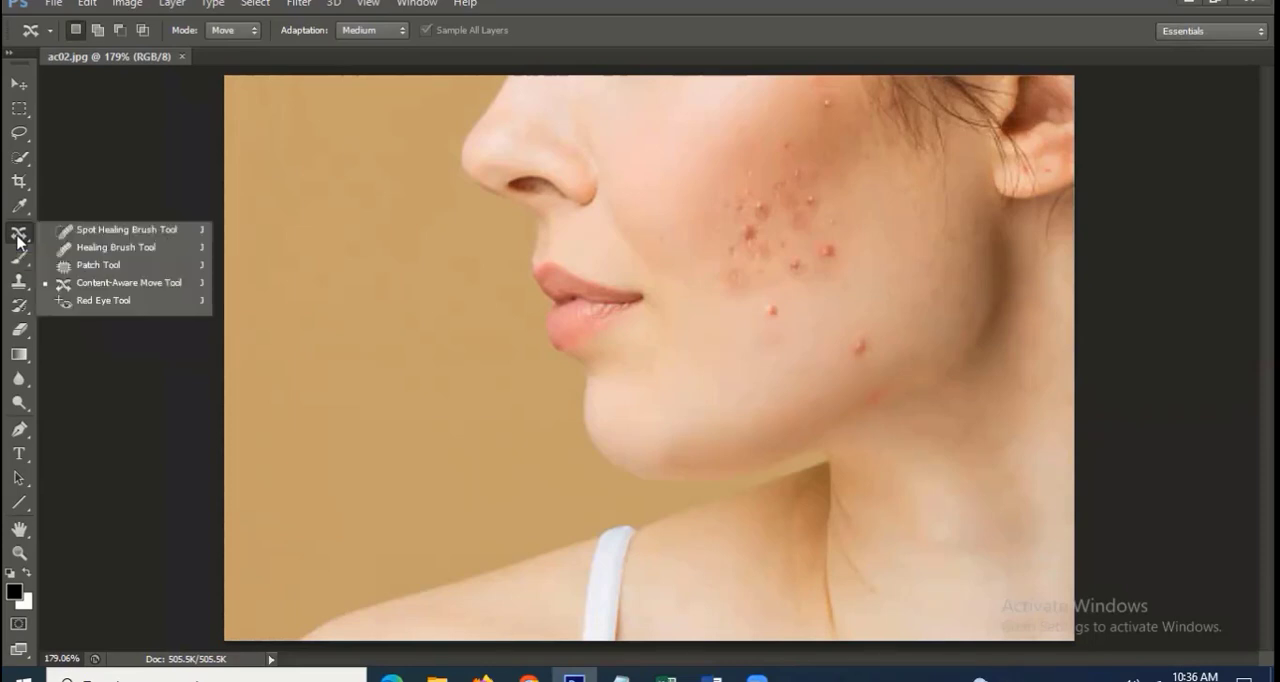
{"action": "left_click", "coordinate": [88, 238]}
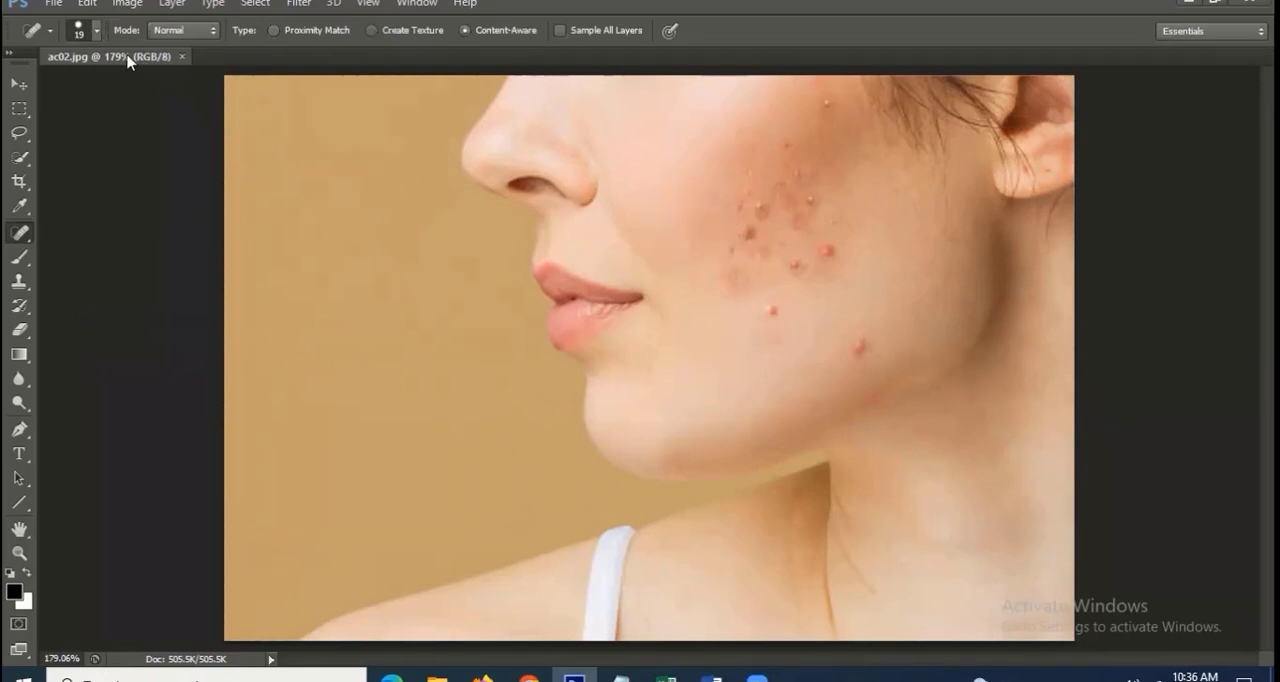
{"action": "left_click", "coordinate": [97, 35]}
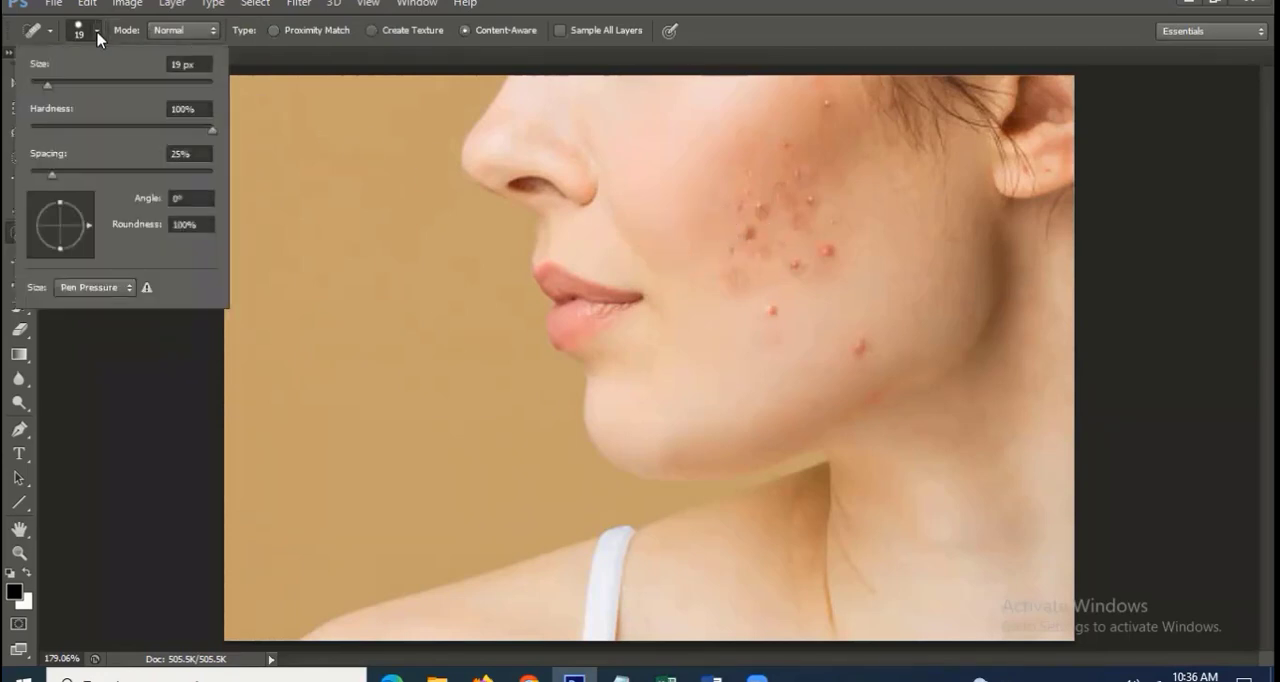
{"action": "mouse_move", "coordinate": [47, 85]}
{"action": "left_mouse_down"}
{"action": "mouse_move", "coordinate": [127, 85]}
{"action": "mouse_move", "coordinate": [38, 92]}
{"action": "left_mouse_up"}
{"action": "left_click_drag", "start_coordinate": [40, 87], "coordinate": [47, 89]}
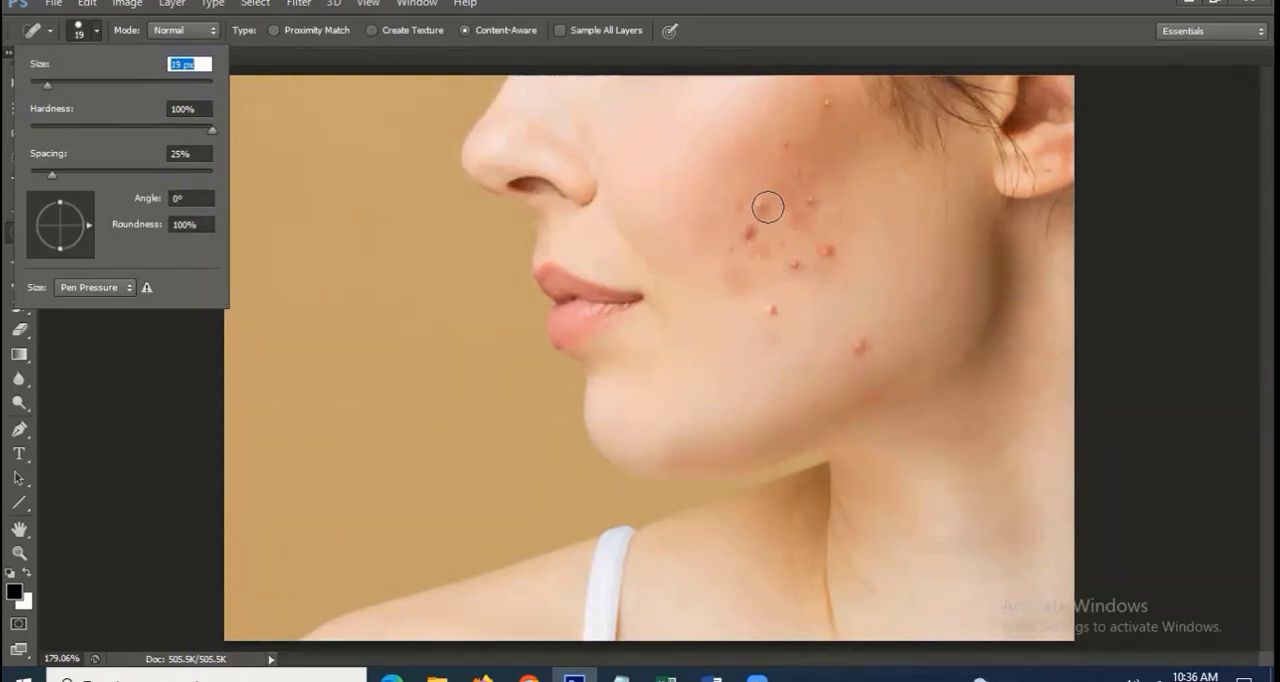
{"action": "left_click_drag", "start_coordinate": [47, 87], "coordinate": [40, 89]}
Remove the acne spots across the woman's cheek and jaw with the Spot Healing Brush
{"action": "left_click_drag", "start_coordinate": [783, 312], "coordinate": [767, 314]}
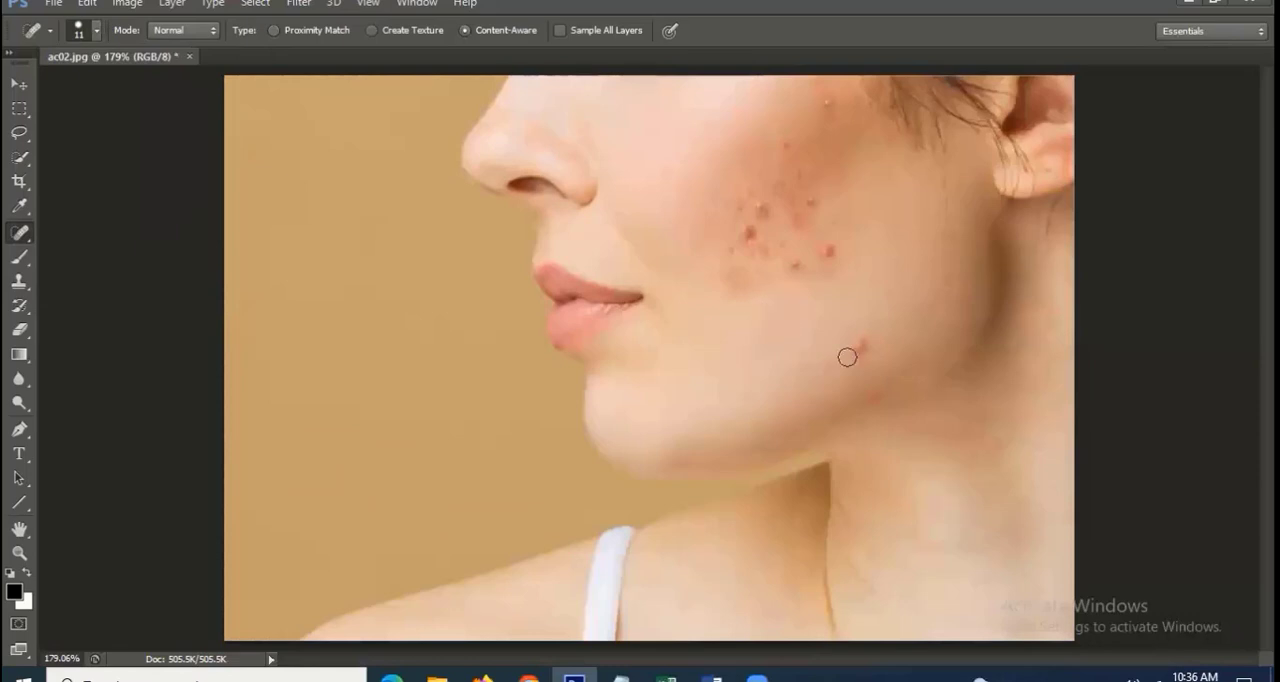
{"action": "mouse_move", "coordinate": [858, 350]}
{"action": "left_mouse_down"}
{"action": "mouse_move", "coordinate": [868, 338]}
{"action": "mouse_move", "coordinate": [858, 348]}
{"action": "left_mouse_up"}
{"action": "mouse_move", "coordinate": [845, 249]}
{"action": "left_mouse_down"}
{"action": "mouse_move", "coordinate": [788, 268]}
{"action": "mouse_move", "coordinate": [797, 262]}
{"action": "left_mouse_up"}
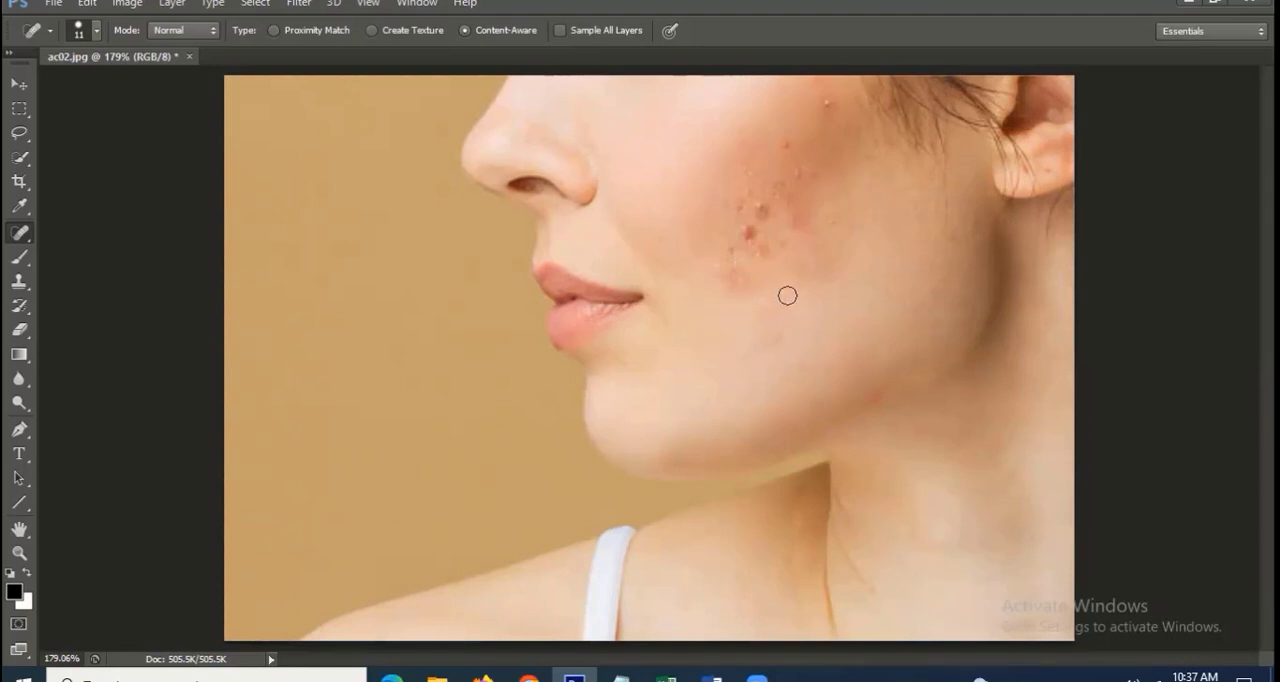
{"action": "left_click", "coordinate": [750, 230]}
{"action": "left_click_drag", "start_coordinate": [762, 248], "coordinate": [748, 256]}
{"action": "left_click", "coordinate": [762, 208]}
{"action": "left_click_drag", "start_coordinate": [741, 208], "coordinate": [741, 215]}
{"action": "left_click", "coordinate": [837, 222]}
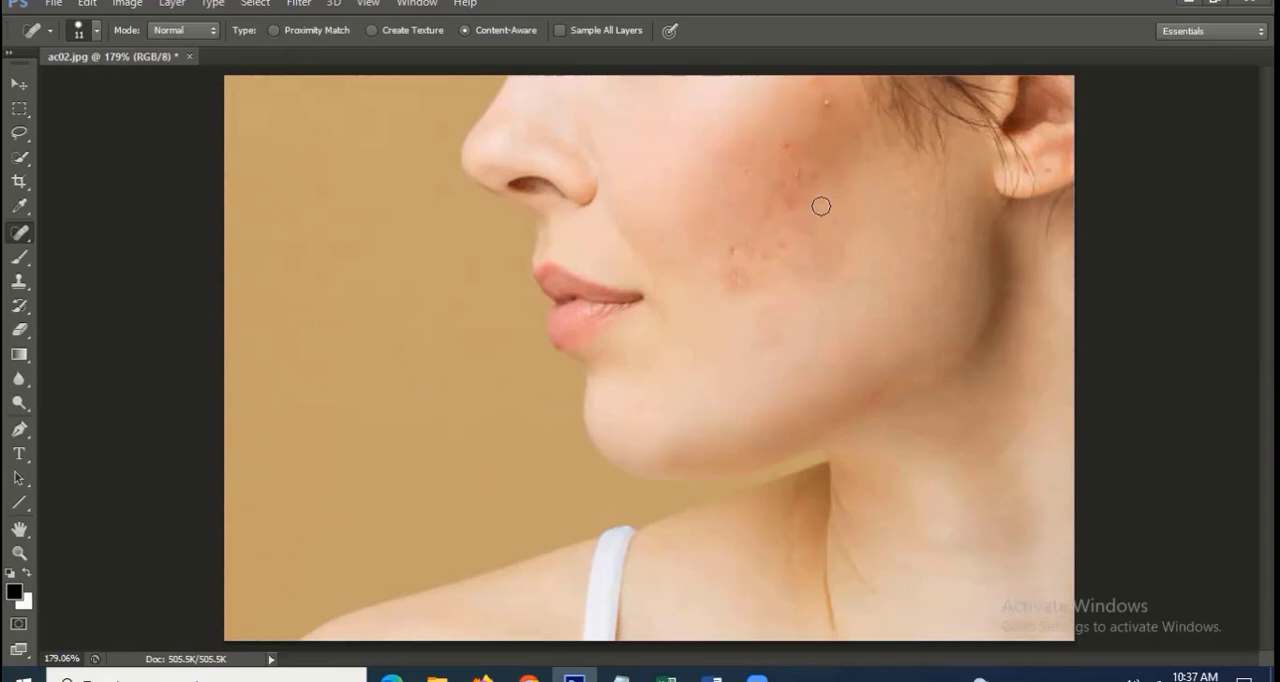
{"action": "left_click_drag", "start_coordinate": [820, 206], "coordinate": [781, 206]}
{"action": "left_click_drag", "start_coordinate": [834, 162], "coordinate": [778, 188]}
{"action": "left_click_drag", "start_coordinate": [792, 220], "coordinate": [820, 210]}
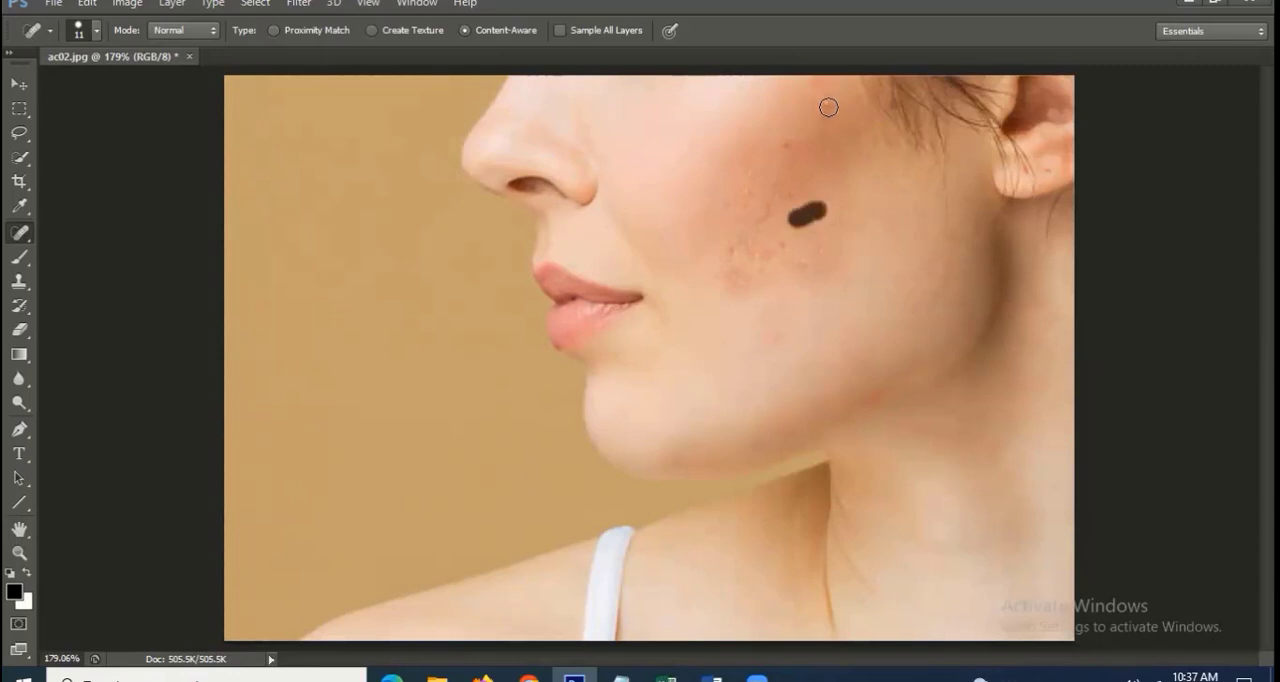
{"action": "left_click_drag", "start_coordinate": [828, 107], "coordinate": [822, 218]}
{"action": "left_click", "coordinate": [840, 148]}
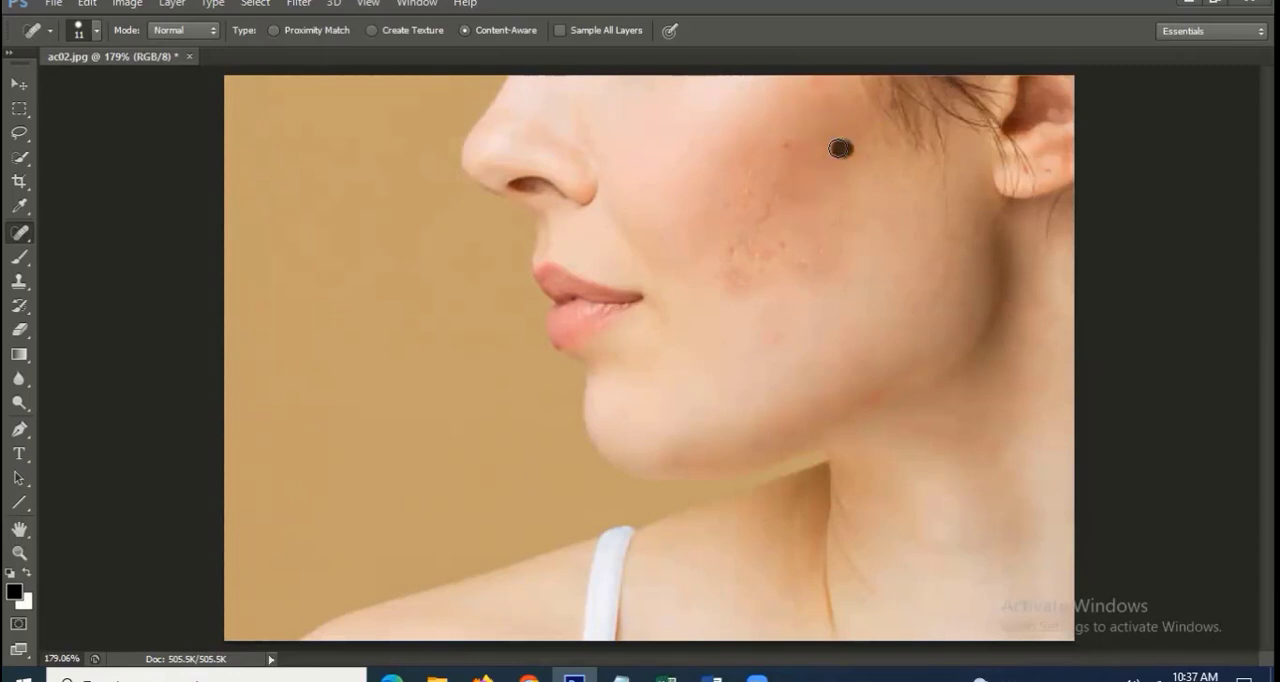
{"action": "left_click", "coordinate": [786, 144]}
{"action": "left_click", "coordinate": [824, 152]}
{"action": "left_click", "coordinate": [828, 102]}
{"action": "left_click", "coordinate": [776, 211]}
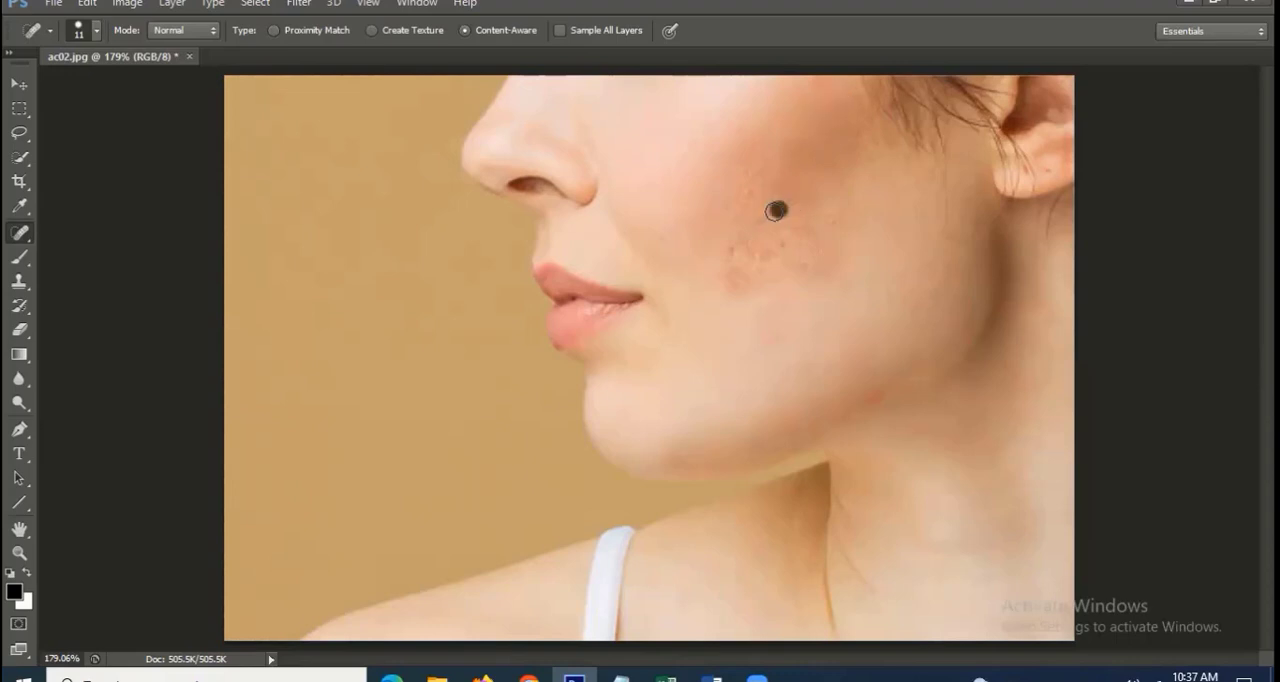
{"action": "left_click_drag", "start_coordinate": [776, 211], "coordinate": [756, 191]}
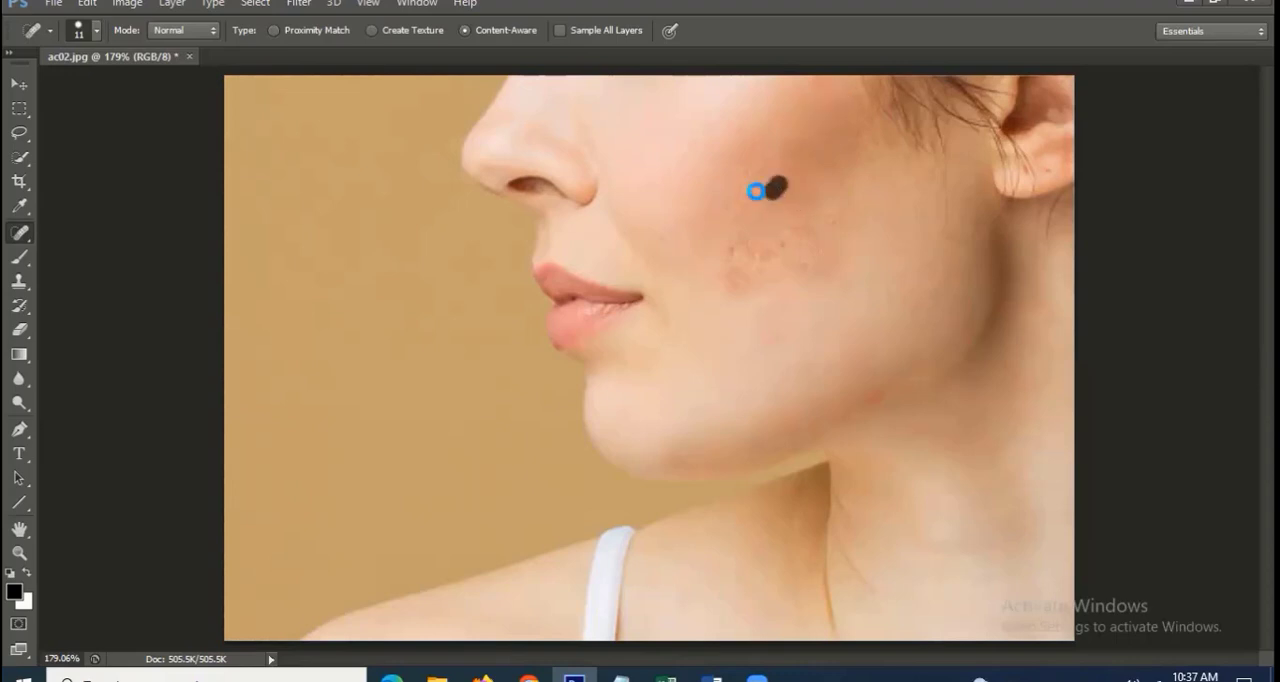
{"action": "left_click", "coordinate": [750, 191]}
{"action": "left_click", "coordinate": [752, 170]}
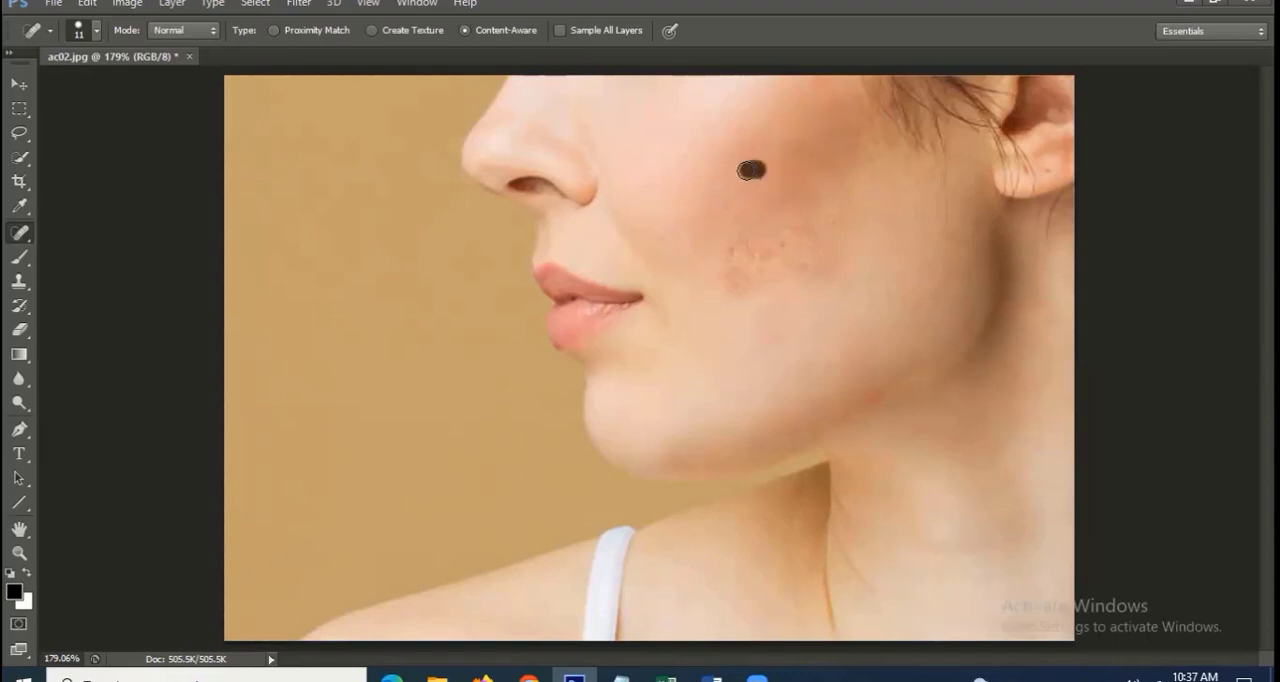
{"action": "left_click", "coordinate": [733, 245]}
{"action": "left_click", "coordinate": [750, 249]}
Open the image ac1.jpg from the photos folder
{"action": "right_click", "coordinate": [19, 232]}
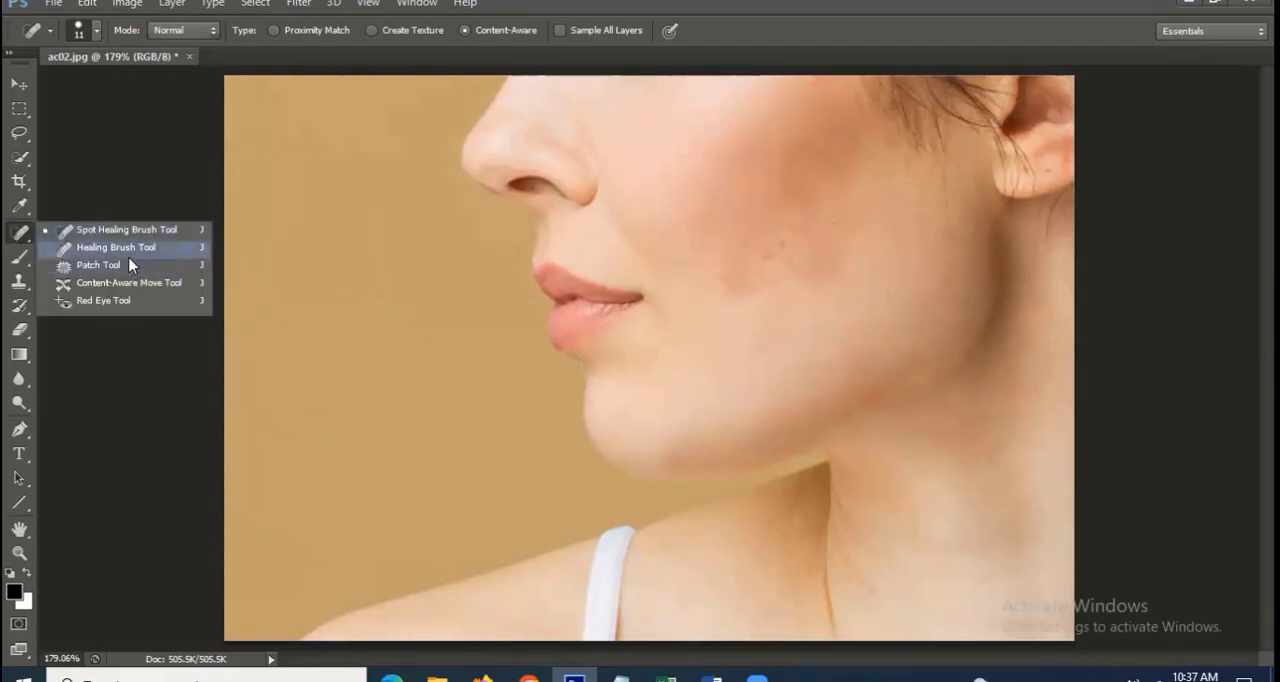
{"action": "left_click", "coordinate": [53, 3]}
{"action": "left_click", "coordinate": [73, 40]}
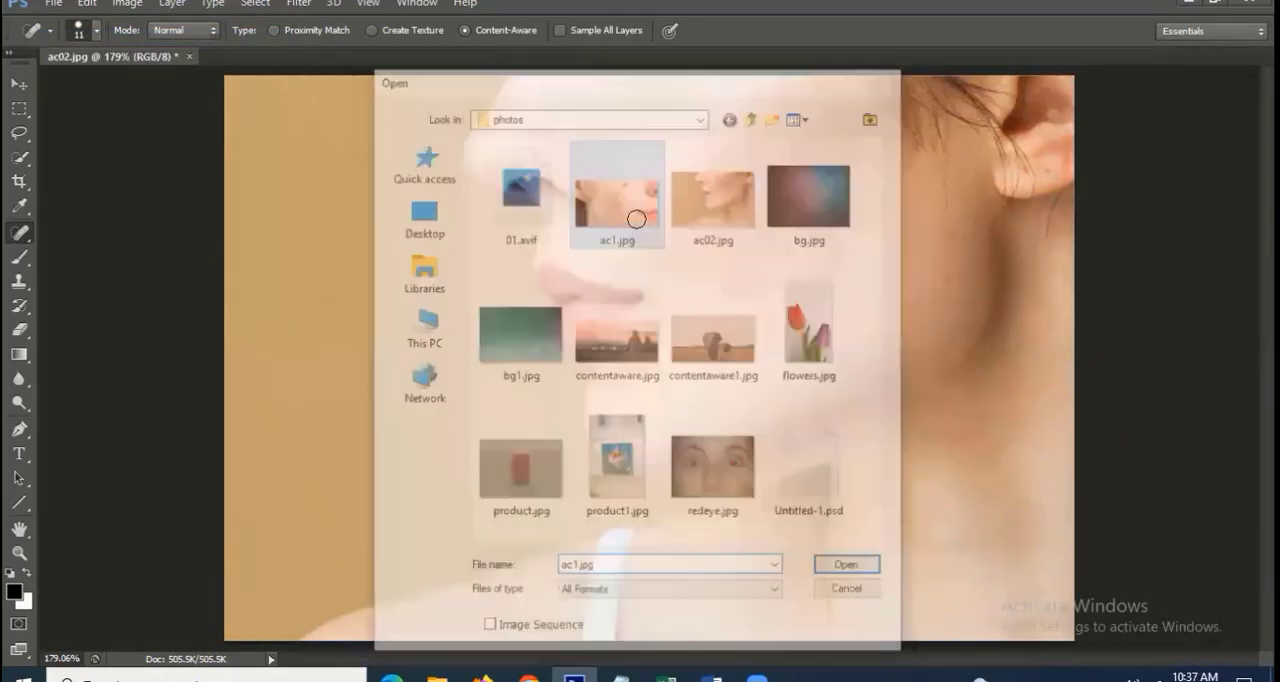
{"action": "double_click", "coordinate": [636, 219]}
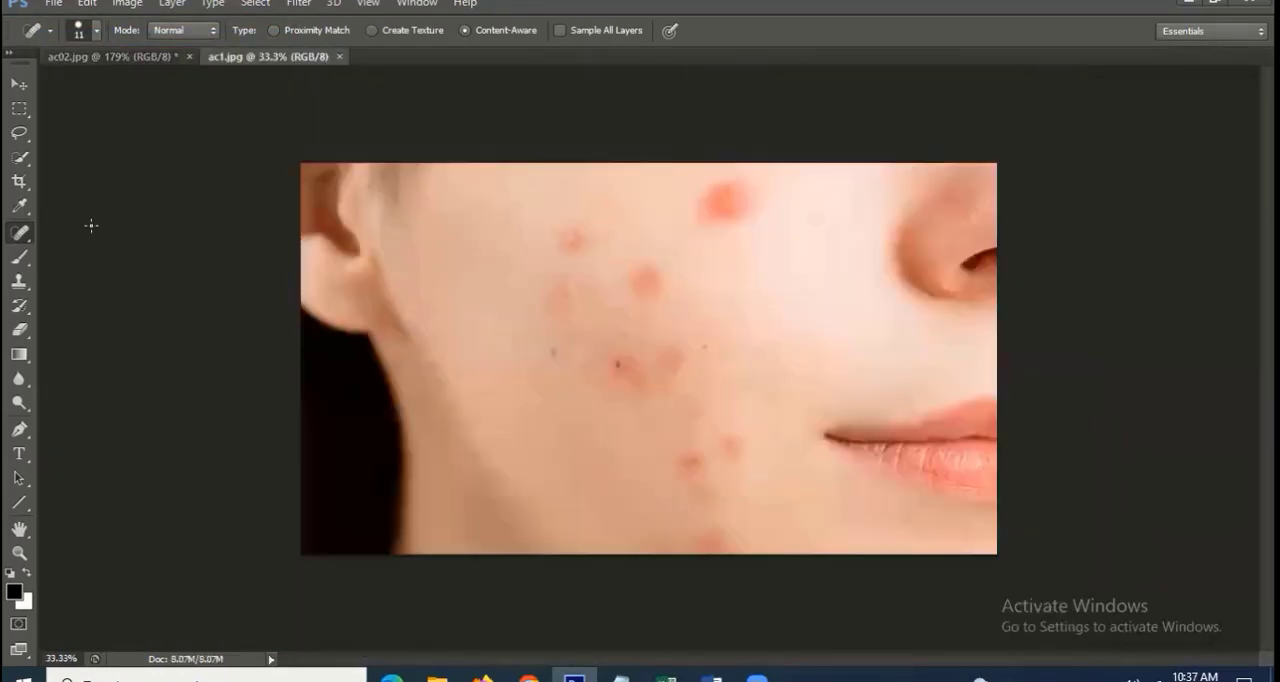
Activate the Healing Brush for ac1.jpg and set its size to 87 px
{"action": "right_click", "coordinate": [20, 232]}
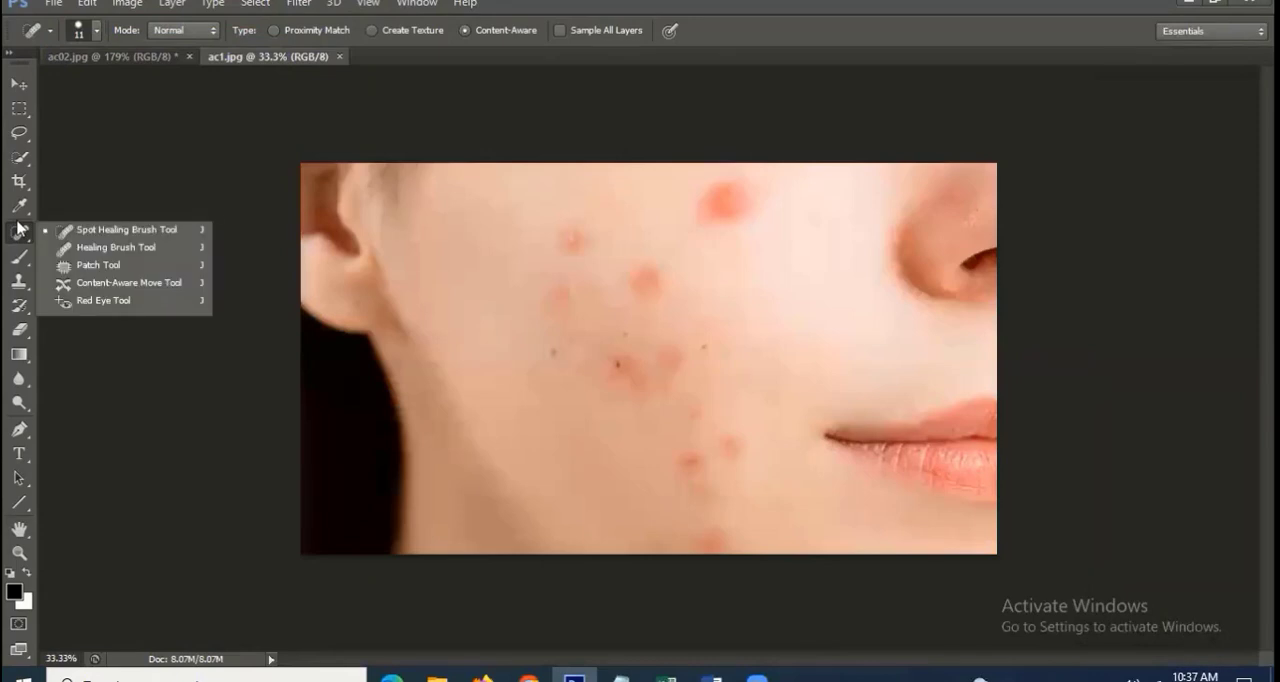
{"action": "left_click", "coordinate": [116, 247]}
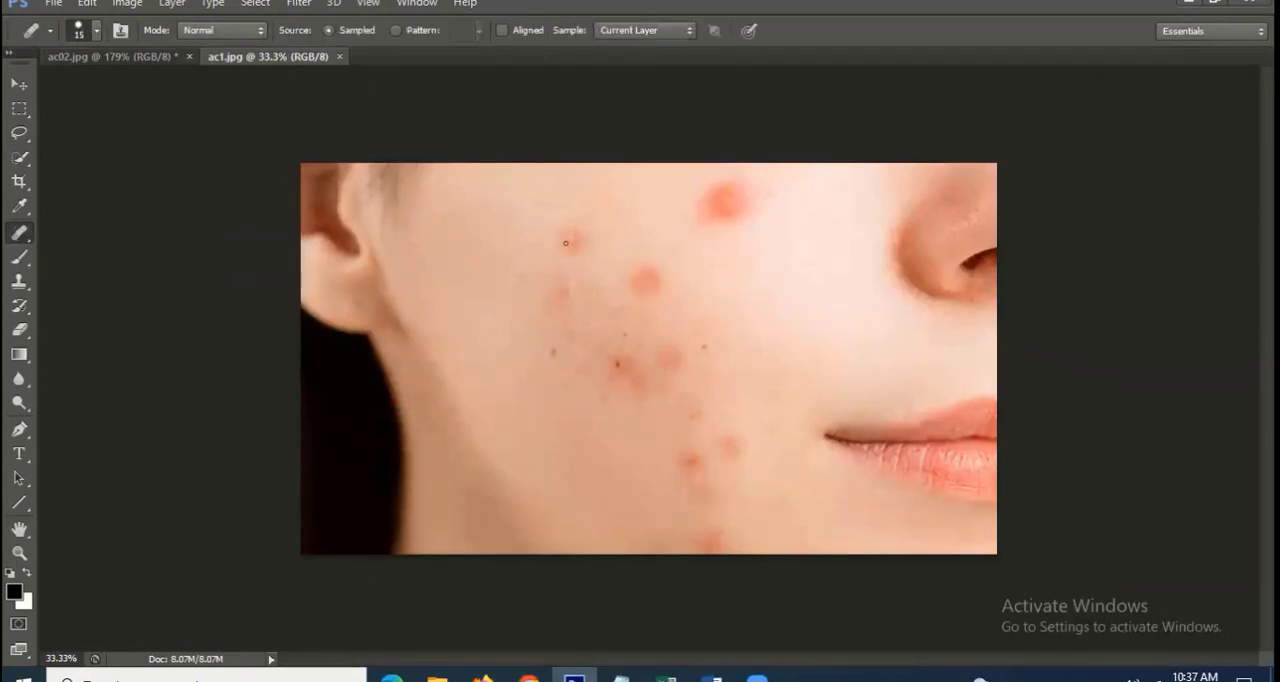
{"action": "left_click", "coordinate": [96, 31]}
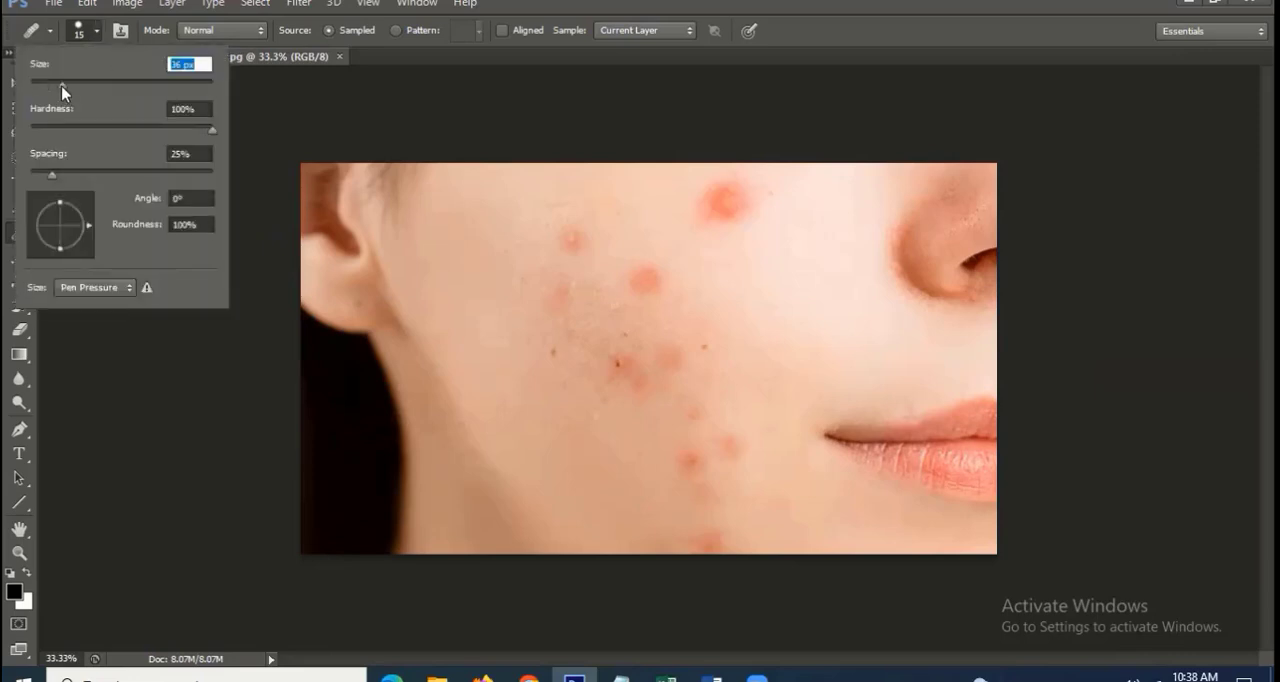
{"action": "left_click", "coordinate": [607, 3]}
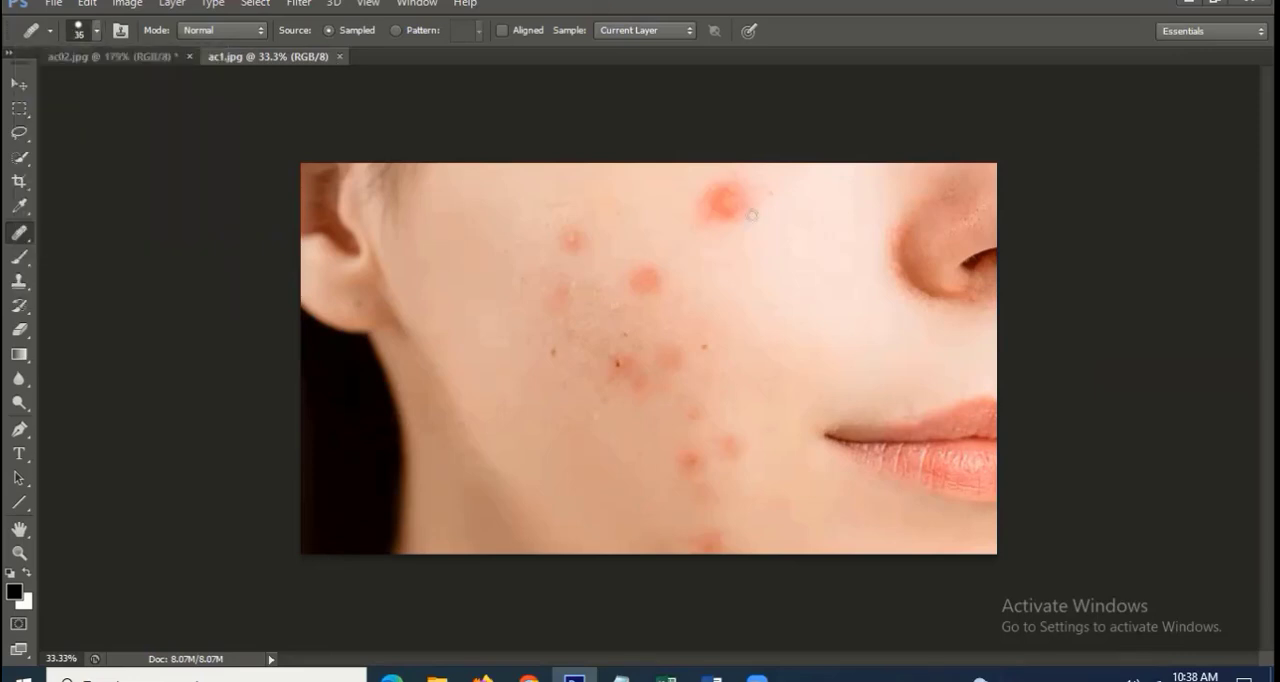
{"action": "left_click", "coordinate": [96, 31]}
{"action": "left_click", "coordinate": [109, 85]}
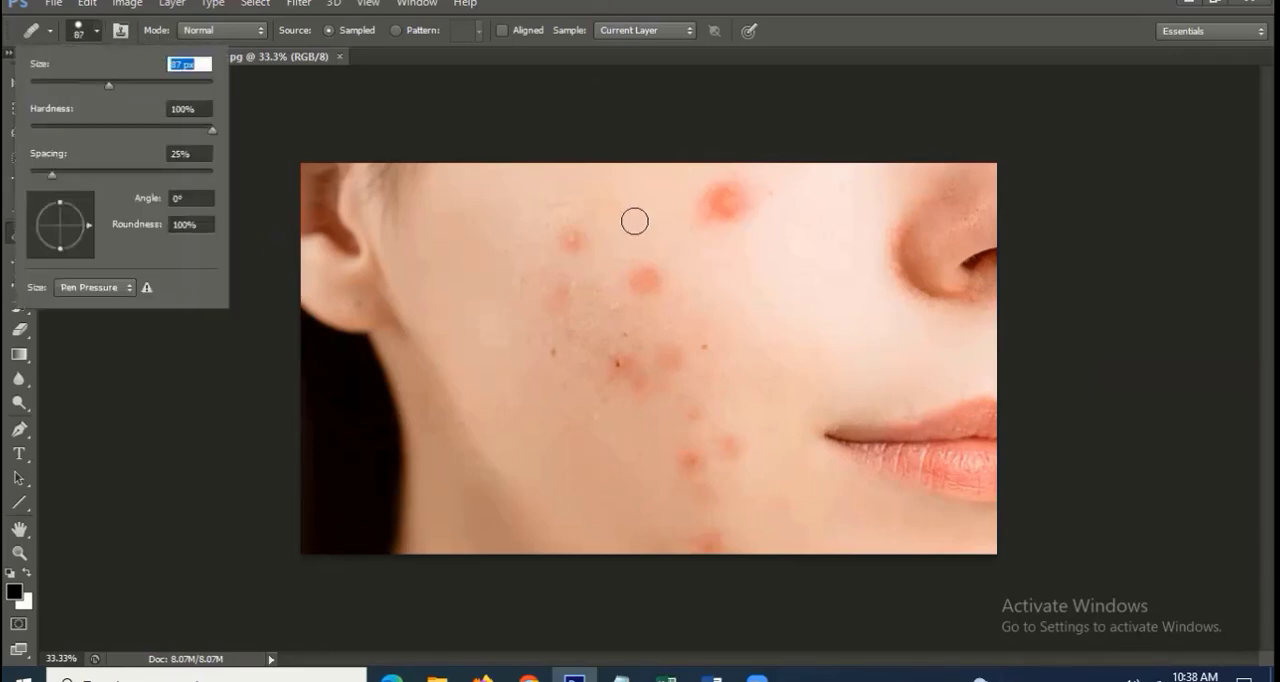
Try to heal the upper cheek with the Healing Brush without defining a source point
{"action": "left_click", "coordinate": [782, 145]}
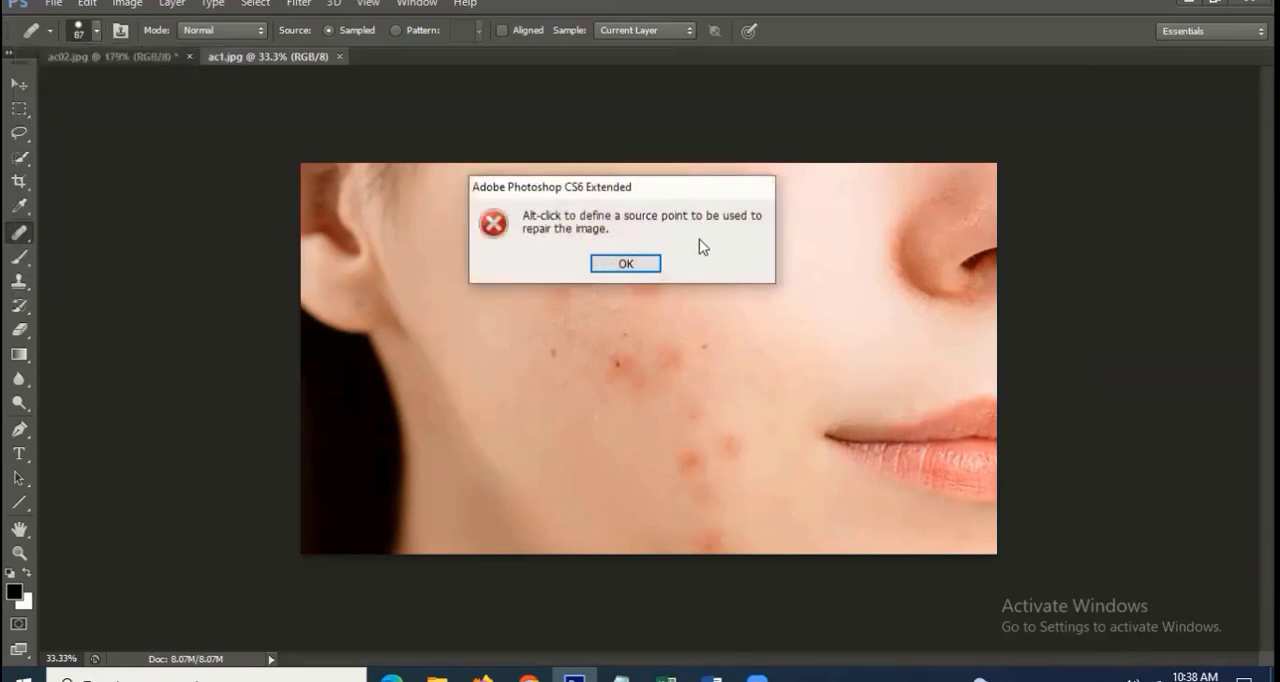
{"action": "left_click", "coordinate": [650, 262]}
{"action": "left_click", "coordinate": [766, 240]}
{"action": "left_click", "coordinate": [625, 266]}
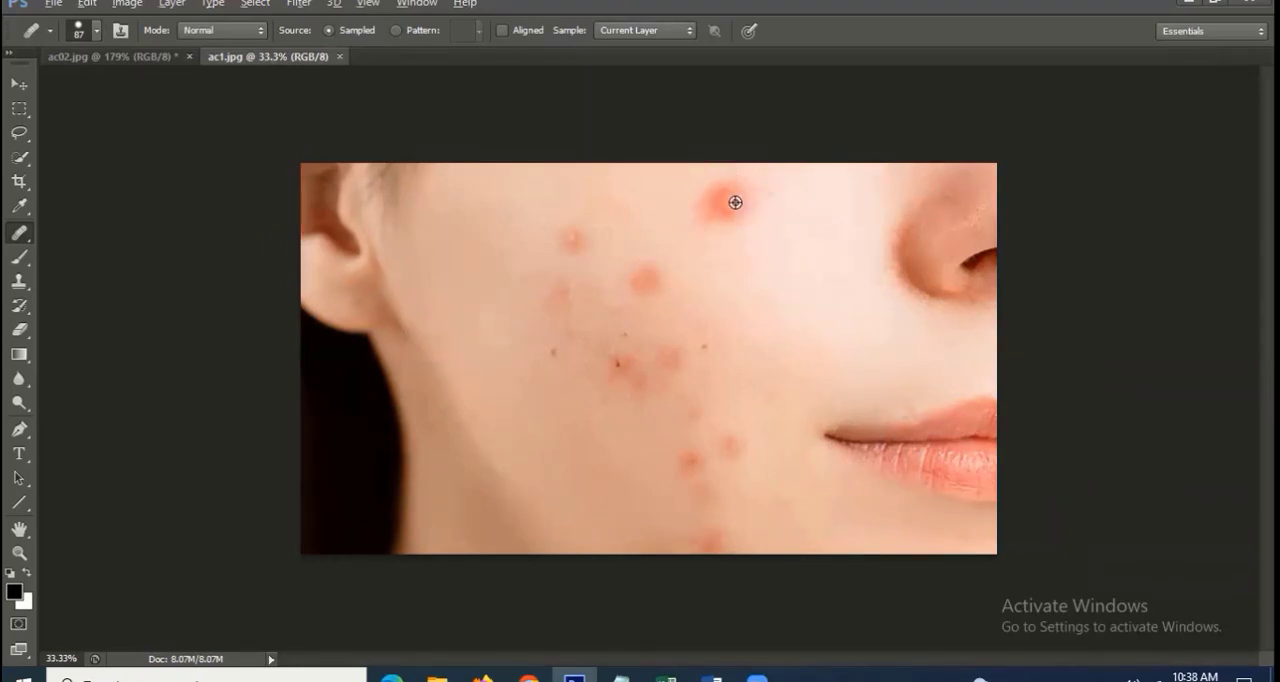
Try healing the large upper-cheek blemish with a source sampled on the nose, and undo the stroke
{"action": "left_click", "coordinate": [973, 217], "text": "alt"}
{"action": "mouse_move", "coordinate": [751, 203]}
{"action": "left_mouse_down"}
{"action": "mouse_move", "coordinate": [700, 230]}
{"action": "mouse_move", "coordinate": [743, 217]}
{"action": "mouse_move", "coordinate": [733, 272]}
{"action": "mouse_move", "coordinate": [725, 194]}
{"action": "left_mouse_up"}
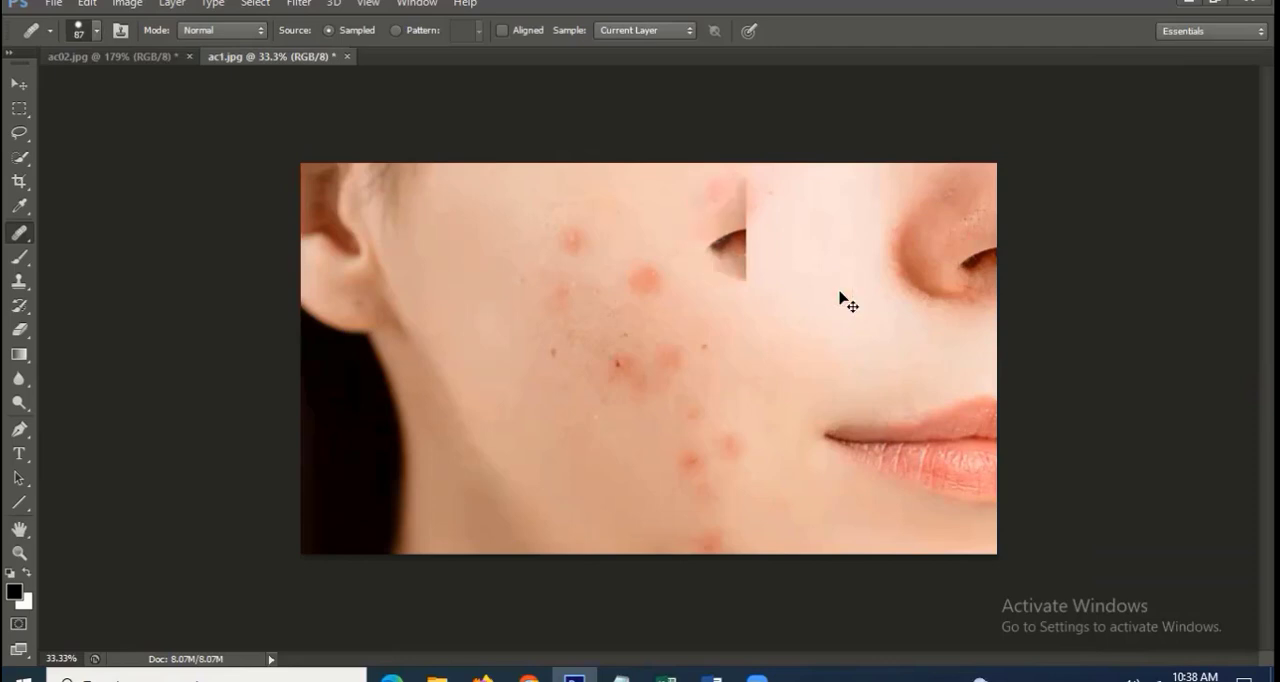
{"action": "key", "text": "ctrl+z"}
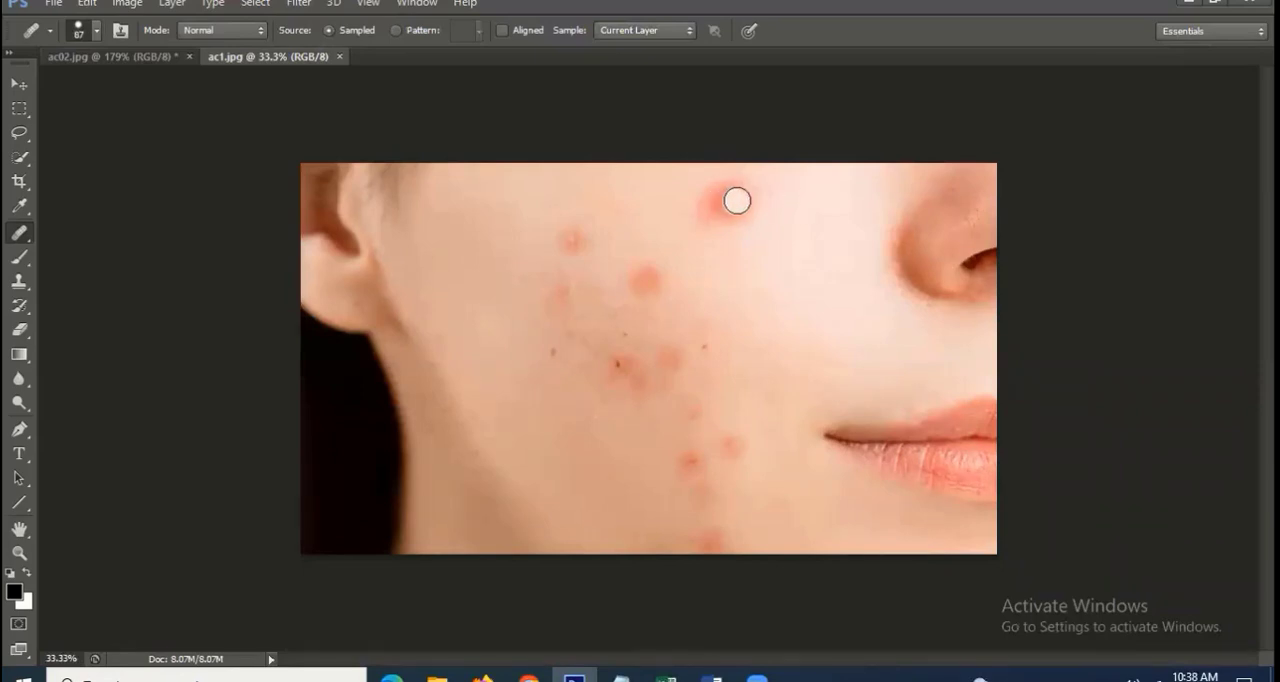
Heal the red blemishes on the upper and middle cheek using clean skin sampled beside them
{"action": "mouse_move", "coordinate": [741, 197]}
{"action": "left_mouse_down"}
{"action": "mouse_move", "coordinate": [740, 215]}
{"action": "mouse_move", "coordinate": [717, 212]}
{"action": "mouse_move", "coordinate": [737, 197]}
{"action": "mouse_move", "coordinate": [720, 197]}
{"action": "mouse_move", "coordinate": [707, 217]}
{"action": "mouse_move", "coordinate": [740, 237]}
{"action": "mouse_move", "coordinate": [766, 200]}
{"action": "mouse_move", "coordinate": [734, 183]}
{"action": "mouse_move", "coordinate": [696, 223]}
{"action": "left_mouse_up"}
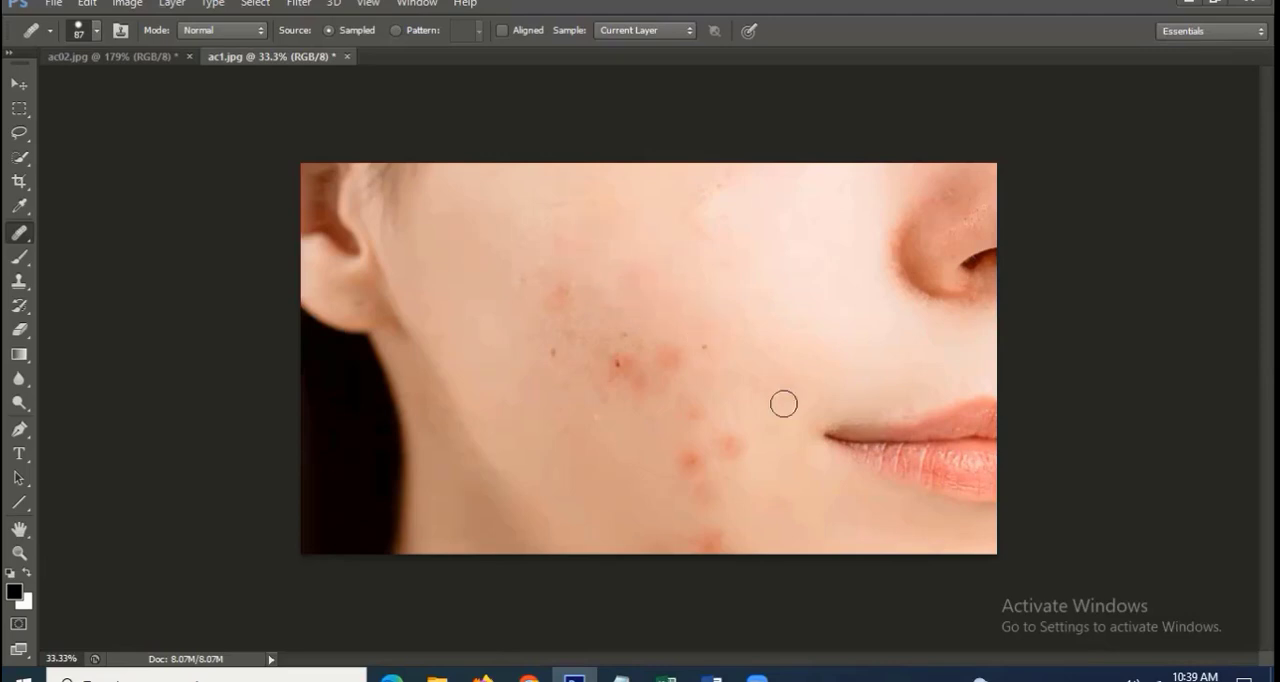
{"action": "left_click", "coordinate": [737, 360], "text": "alt"}
{"action": "left_click", "coordinate": [671, 349]}
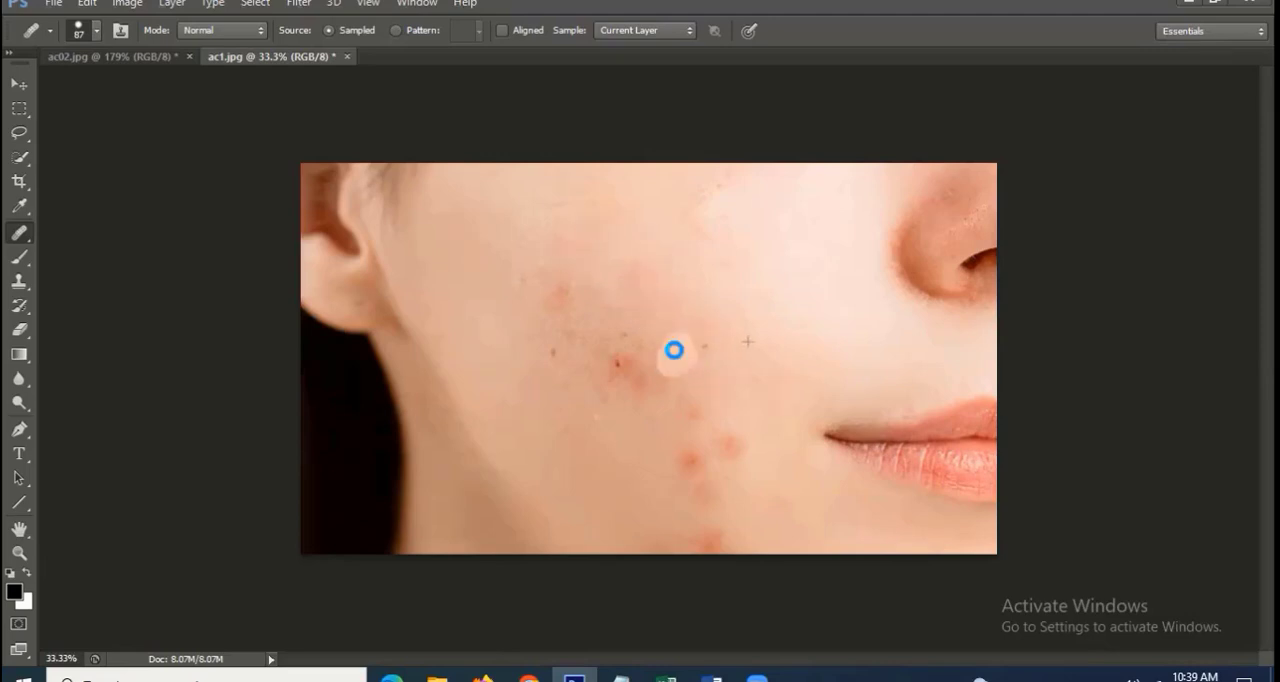
{"action": "left_click", "coordinate": [577, 393], "text": "alt"}
{"action": "left_click_drag", "start_coordinate": [610, 372], "coordinate": [640, 377]}
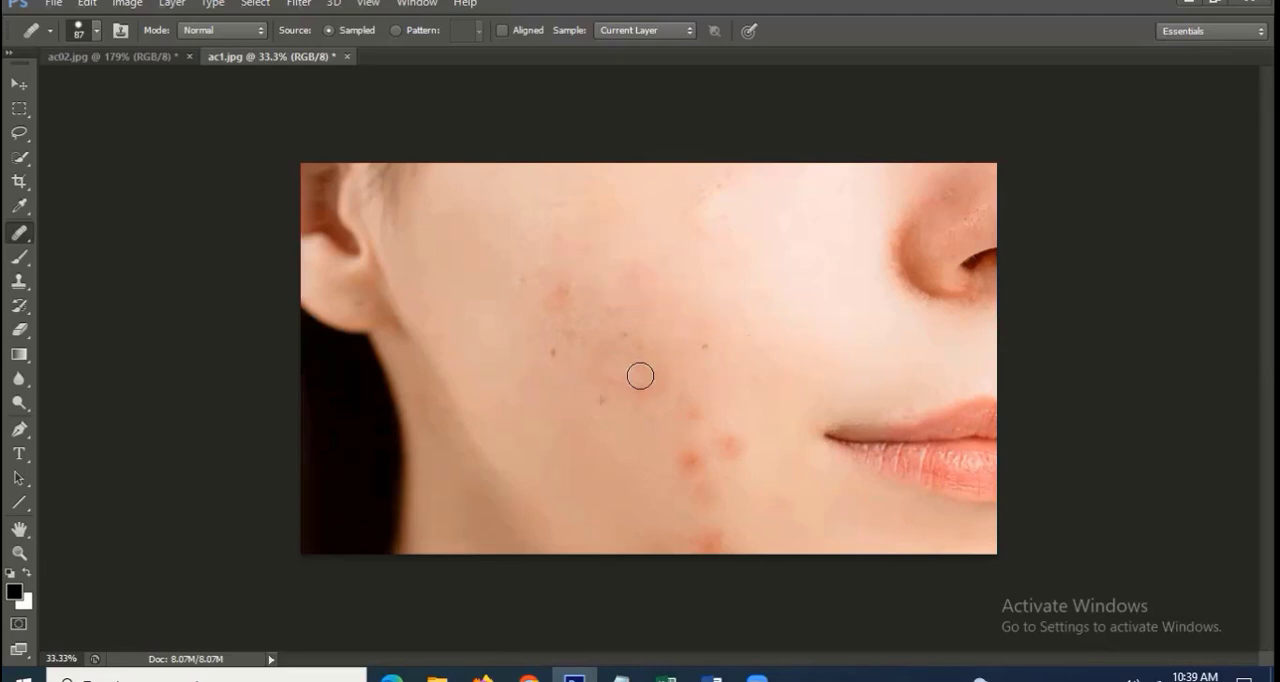
{"action": "left_click", "coordinate": [577, 378]}
Try healing the mid-cheek blemishes with a source sampled on the lips, and undo the strokes
{"action": "left_click", "coordinate": [918, 446], "text": "alt"}
{"action": "mouse_move", "coordinate": [628, 366]}
{"action": "left_mouse_down"}
{"action": "mouse_move", "coordinate": [592, 382]}
{"action": "mouse_move", "coordinate": [587, 351]}
{"action": "mouse_move", "coordinate": [554, 370]}
{"action": "mouse_move", "coordinate": [577, 368]}
{"action": "mouse_move", "coordinate": [536, 354]}
{"action": "mouse_move", "coordinate": [625, 368]}
{"action": "mouse_move", "coordinate": [705, 352]}
{"action": "left_mouse_up"}
{"action": "mouse_move", "coordinate": [627, 385]}
{"action": "left_mouse_down"}
{"action": "mouse_move", "coordinate": [715, 358]}
{"action": "mouse_move", "coordinate": [635, 350]}
{"action": "mouse_move", "coordinate": [704, 336]}
{"action": "mouse_move", "coordinate": [648, 348]}
{"action": "mouse_move", "coordinate": [690, 342]}
{"action": "left_mouse_up"}
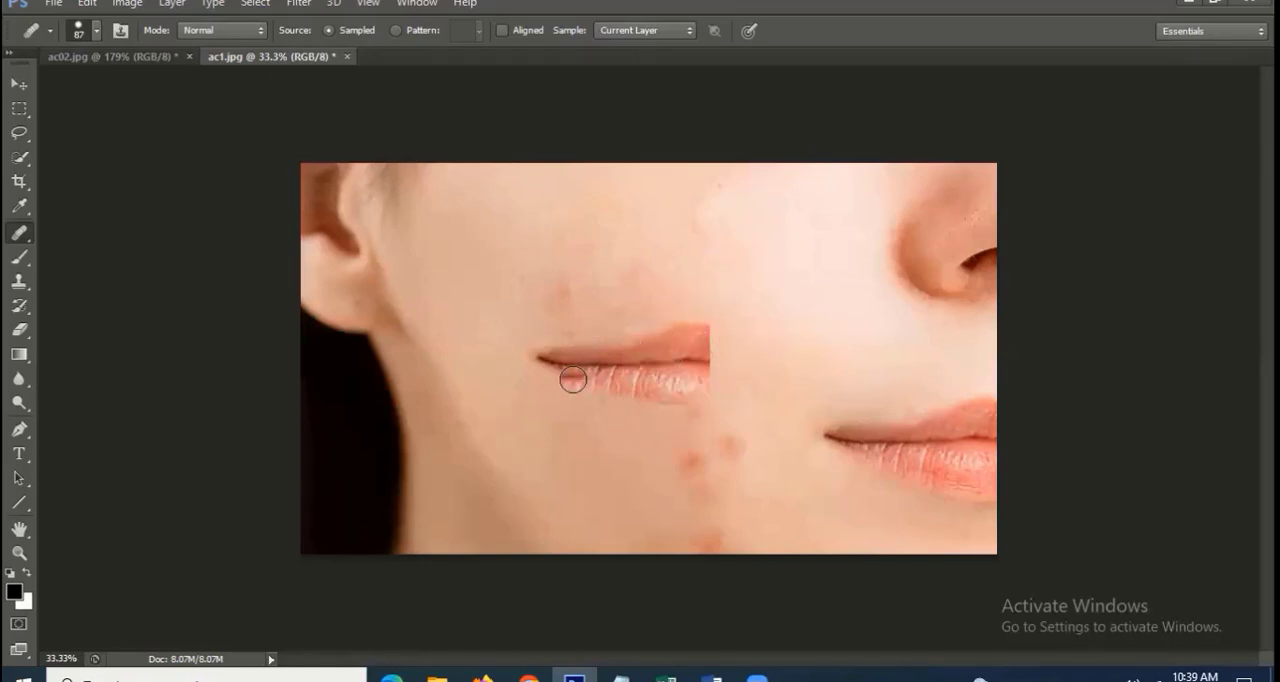
{"action": "key", "text": "ctrl+z"}
{"action": "key", "text": "ctrl+z"}
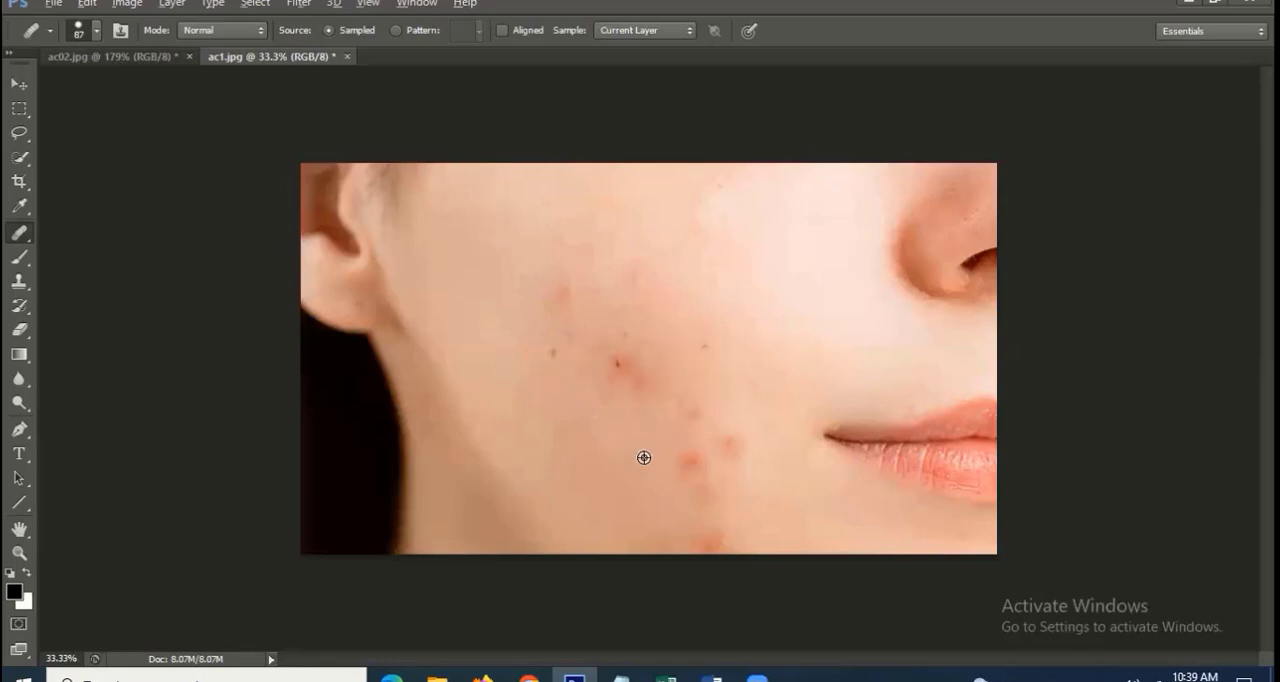
Heal the remaining blemishes on the lower and middle cheek of ac1.jpg with the Healing Brush, using clean skin nearby
{"action": "mouse_move", "coordinate": [705, 453]}
{"action": "left_mouse_down"}
{"action": "mouse_move", "coordinate": [677, 467]}
{"action": "mouse_move", "coordinate": [705, 477]}
{"action": "mouse_move", "coordinate": [701, 514]}
{"action": "mouse_move", "coordinate": [709, 499]}
{"action": "mouse_move", "coordinate": [687, 537]}
{"action": "mouse_move", "coordinate": [733, 534]}
{"action": "mouse_move", "coordinate": [713, 547]}
{"action": "mouse_move", "coordinate": [646, 474]}
{"action": "left_mouse_up"}
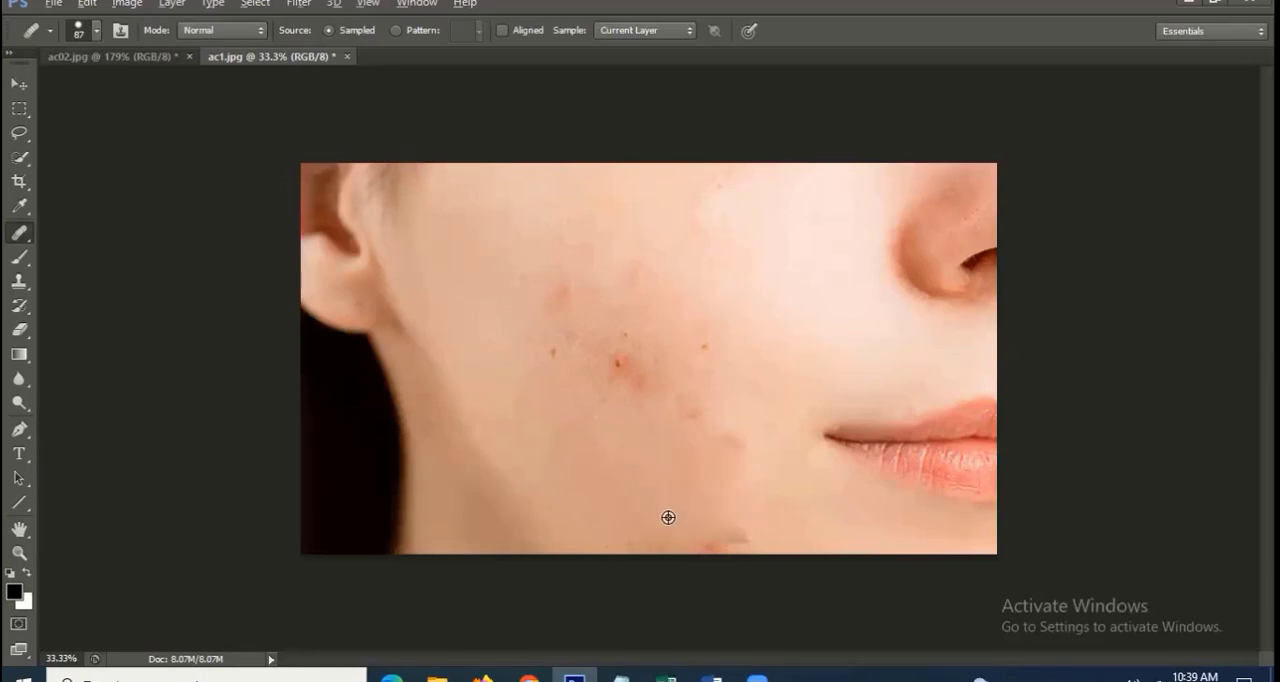
{"action": "mouse_move", "coordinate": [668, 517]}
{"action": "left_mouse_down"}
{"action": "mouse_move", "coordinate": [709, 545]}
{"action": "mouse_move", "coordinate": [687, 545]}
{"action": "mouse_move", "coordinate": [746, 539]}
{"action": "mouse_move", "coordinate": [730, 518]}
{"action": "mouse_move", "coordinate": [730, 435]}
{"action": "mouse_move", "coordinate": [687, 443]}
{"action": "mouse_move", "coordinate": [493, 362]}
{"action": "left_mouse_up"}
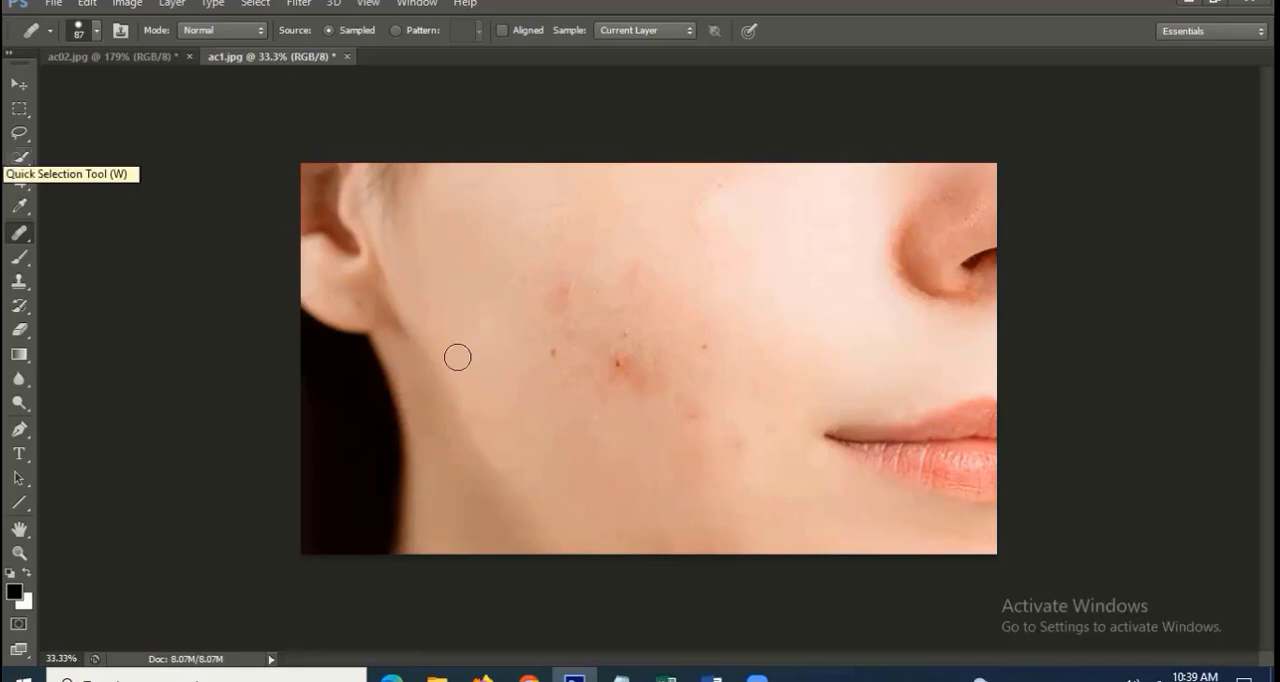
{"action": "mouse_move", "coordinate": [629, 359]}
{"action": "left_mouse_down"}
{"action": "mouse_move", "coordinate": [611, 371]}
{"action": "mouse_move", "coordinate": [654, 387]}
{"action": "left_mouse_up"}
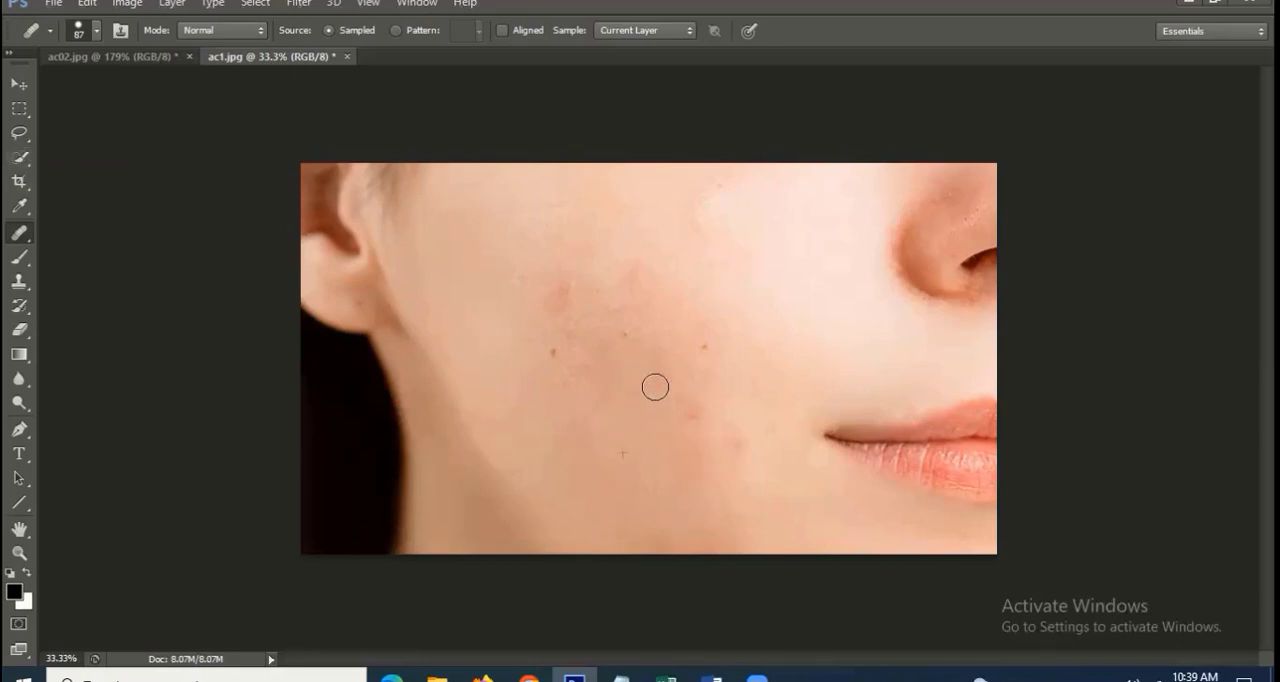
{"action": "mouse_move", "coordinate": [562, 308]}
{"action": "left_mouse_down"}
{"action": "mouse_move", "coordinate": [545, 333]}
{"action": "mouse_move", "coordinate": [643, 334]}
{"action": "mouse_move", "coordinate": [626, 346]}
{"action": "mouse_move", "coordinate": [636, 327]}
{"action": "left_mouse_up"}
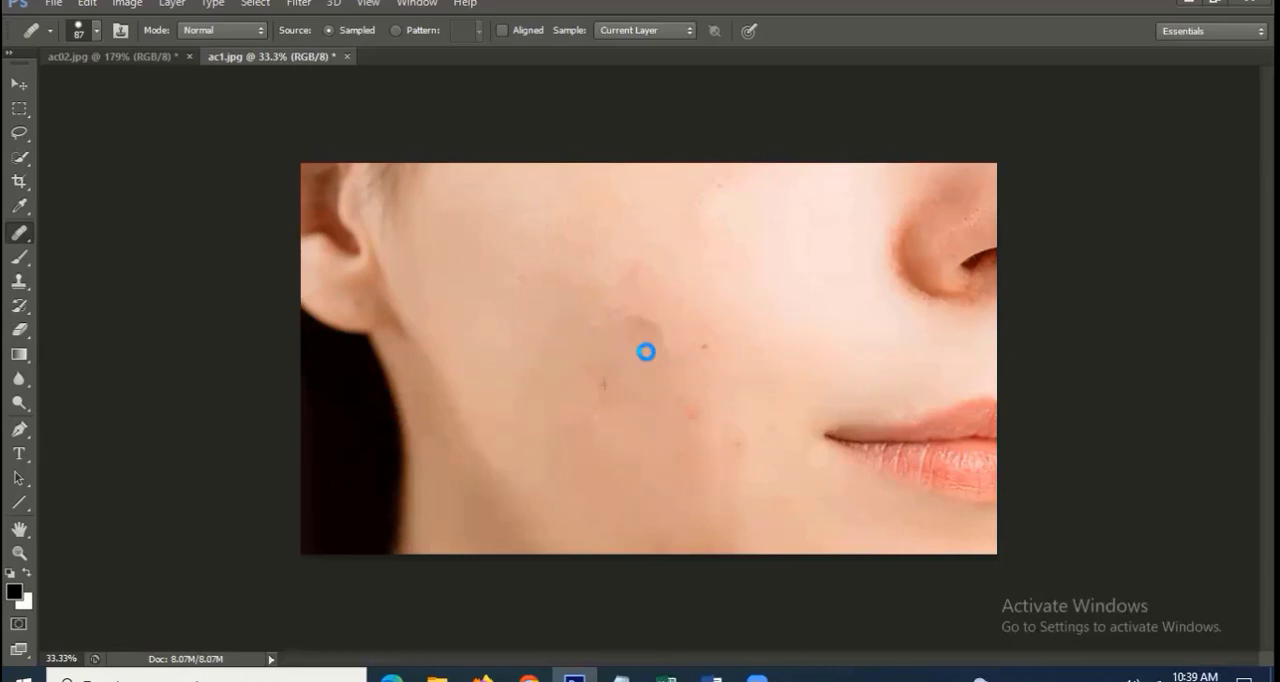
{"action": "left_click", "coordinate": [736, 323], "text": "alt"}
{"action": "left_click", "coordinate": [697, 358]}
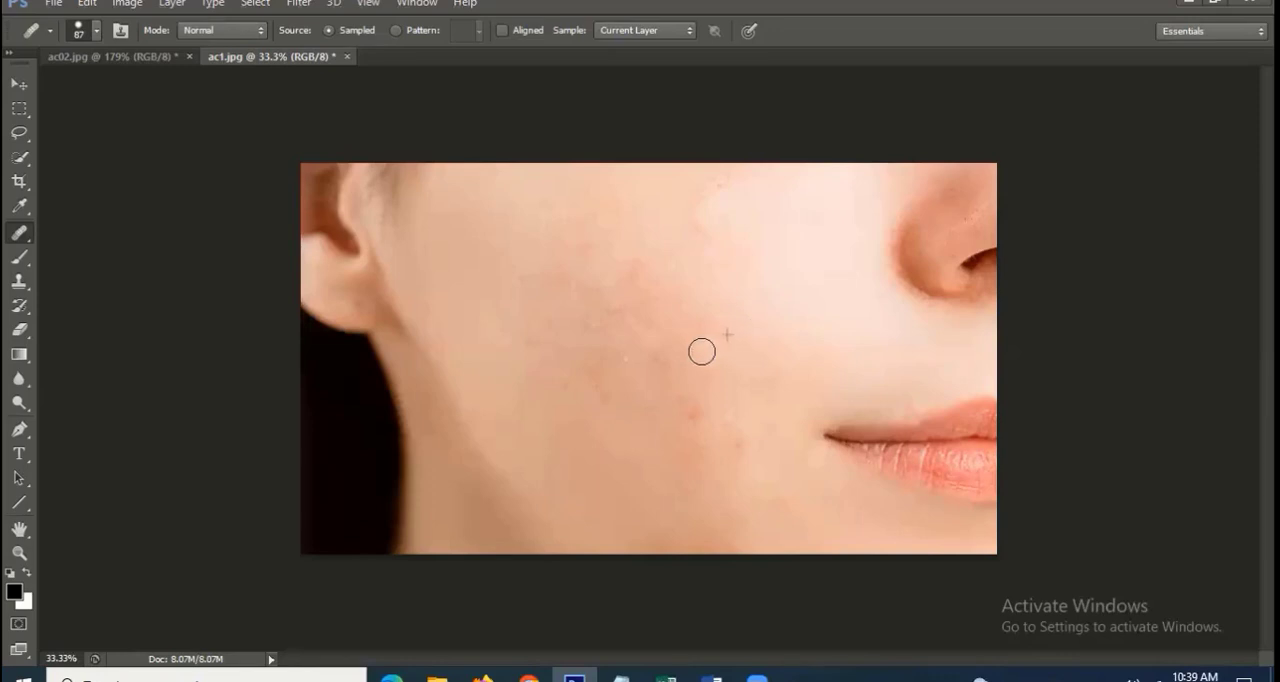
{"action": "left_click", "coordinate": [572, 359]}
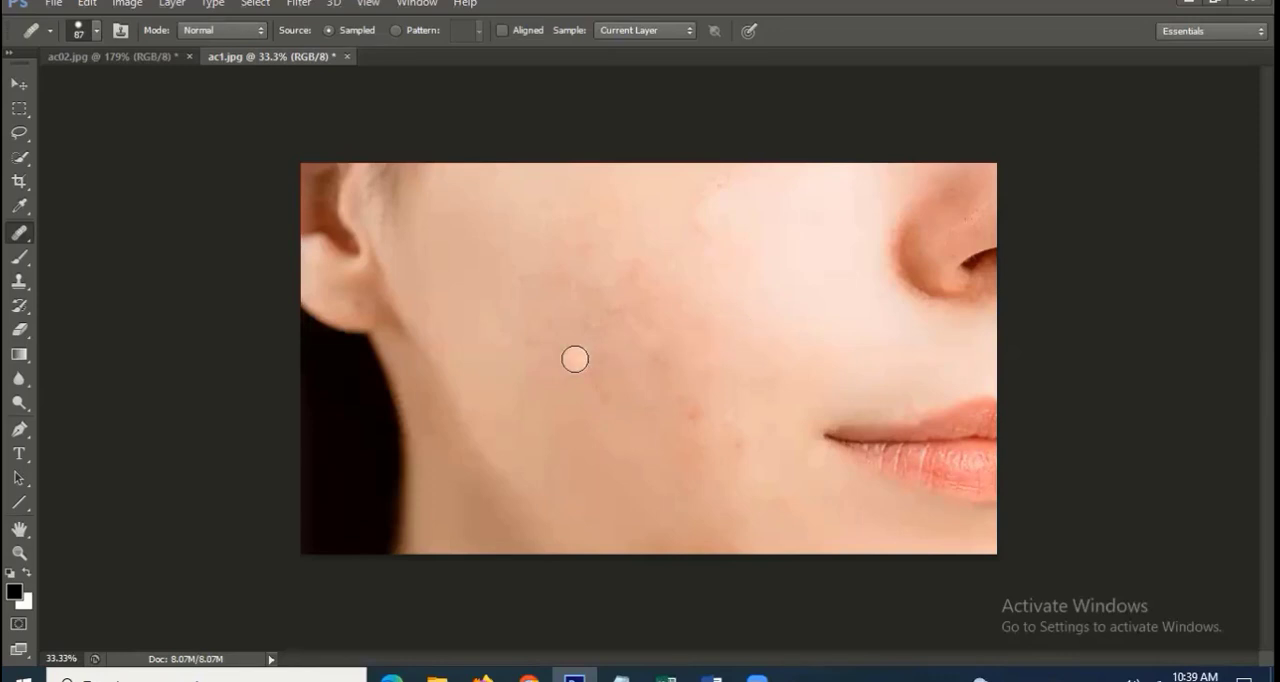
Choose the Patch tool and close both open images without saving the changes
{"action": "right_click", "coordinate": [20, 240]}
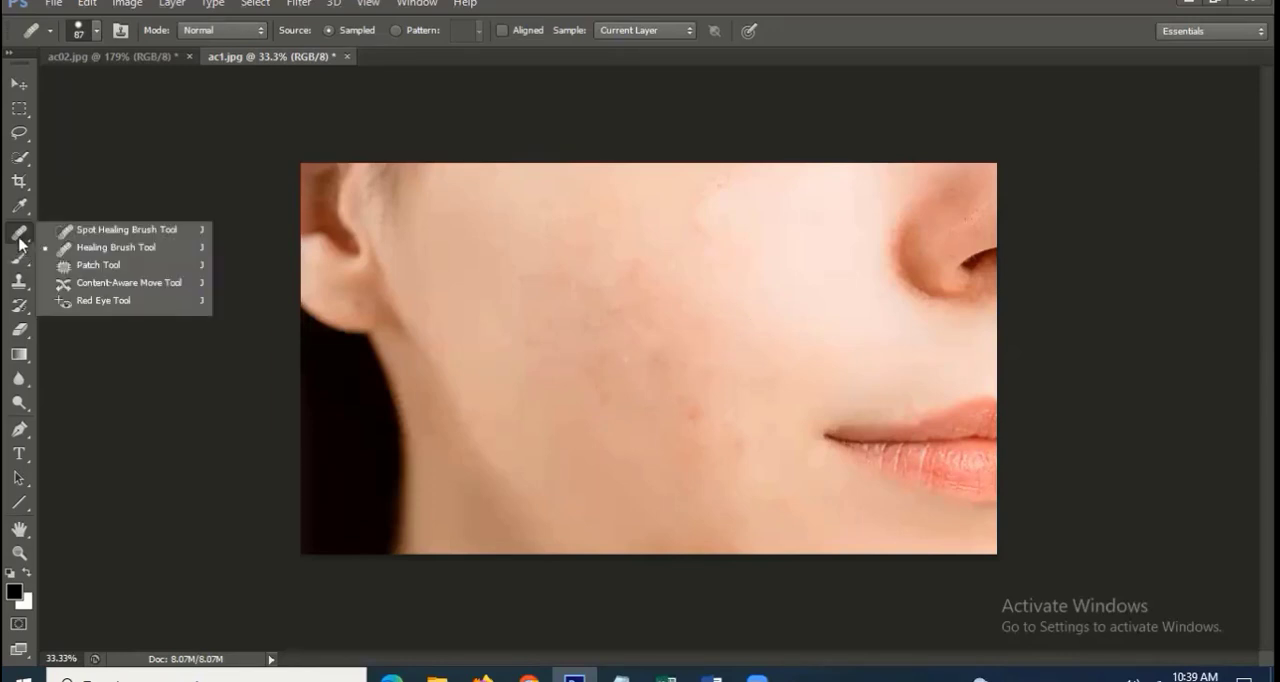
{"action": "left_click", "coordinate": [126, 266]}
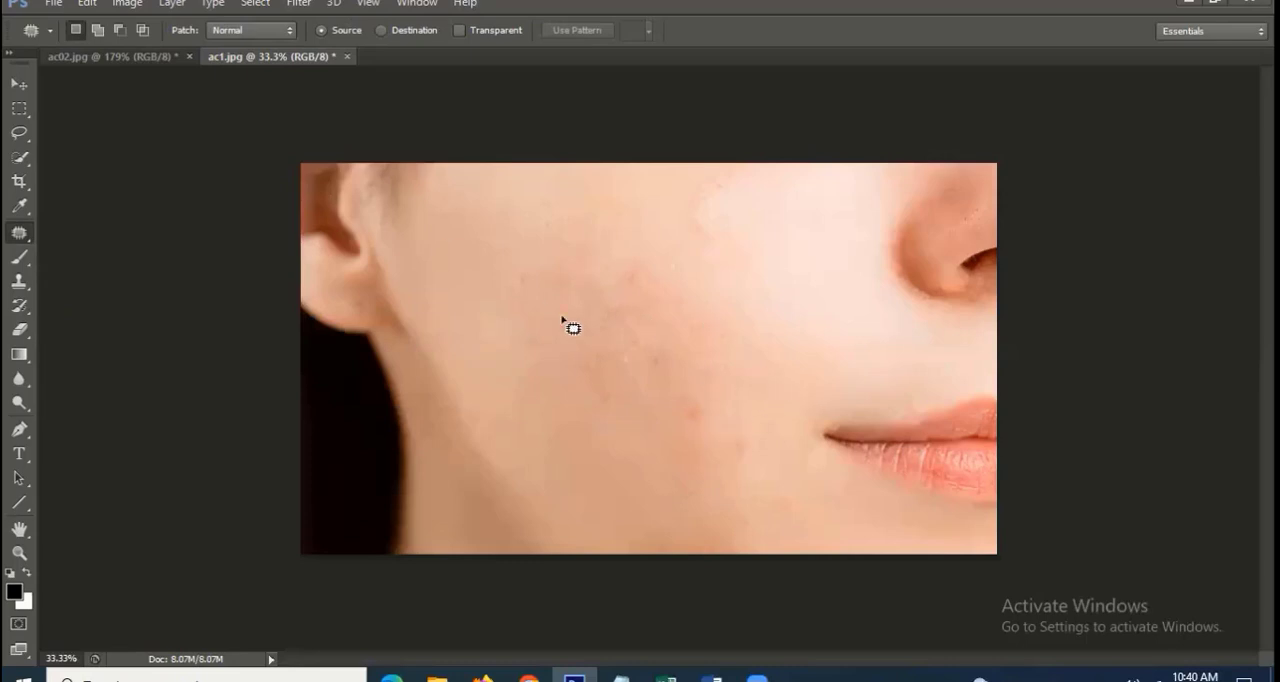
{"action": "key", "text": "ctrl+alt+w"}
{"action": "left_click", "coordinate": [628, 268]}
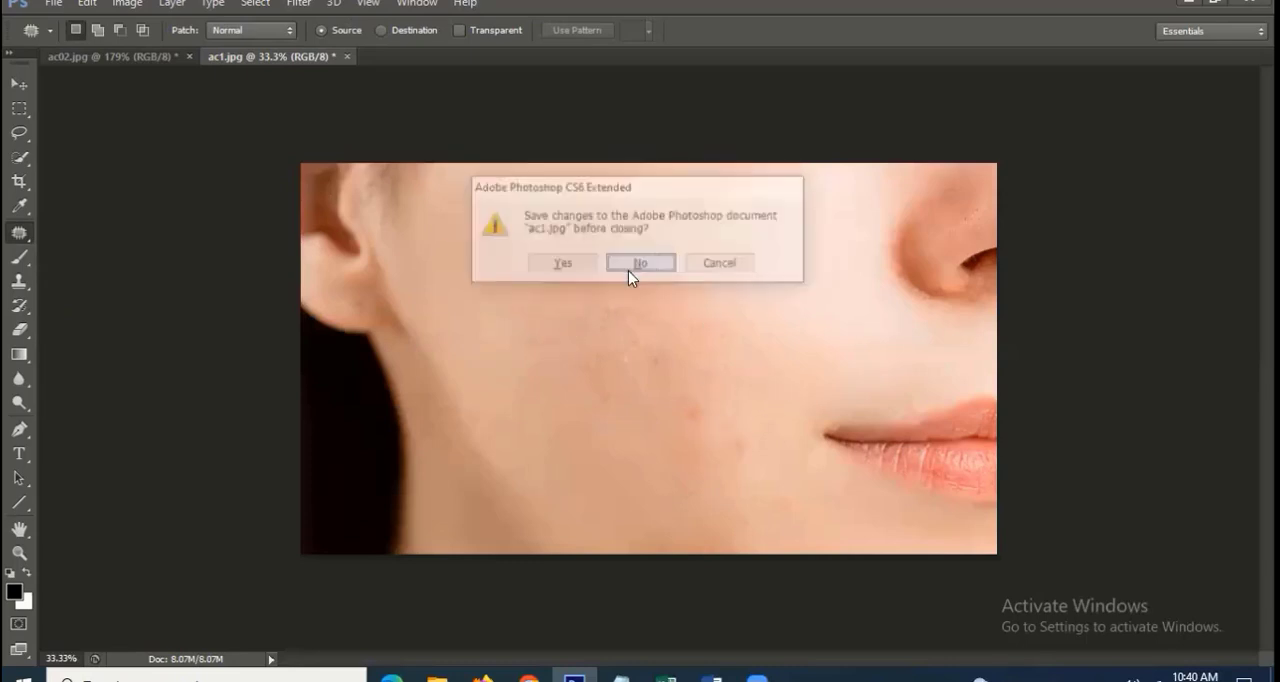
{"action": "left_click", "coordinate": [628, 268]}
Reopen ac02.jpg and patch the small blemish on the lower cheek with clean skin from nearby, clearing the selection
{"action": "double_click", "coordinate": [442, 247]}
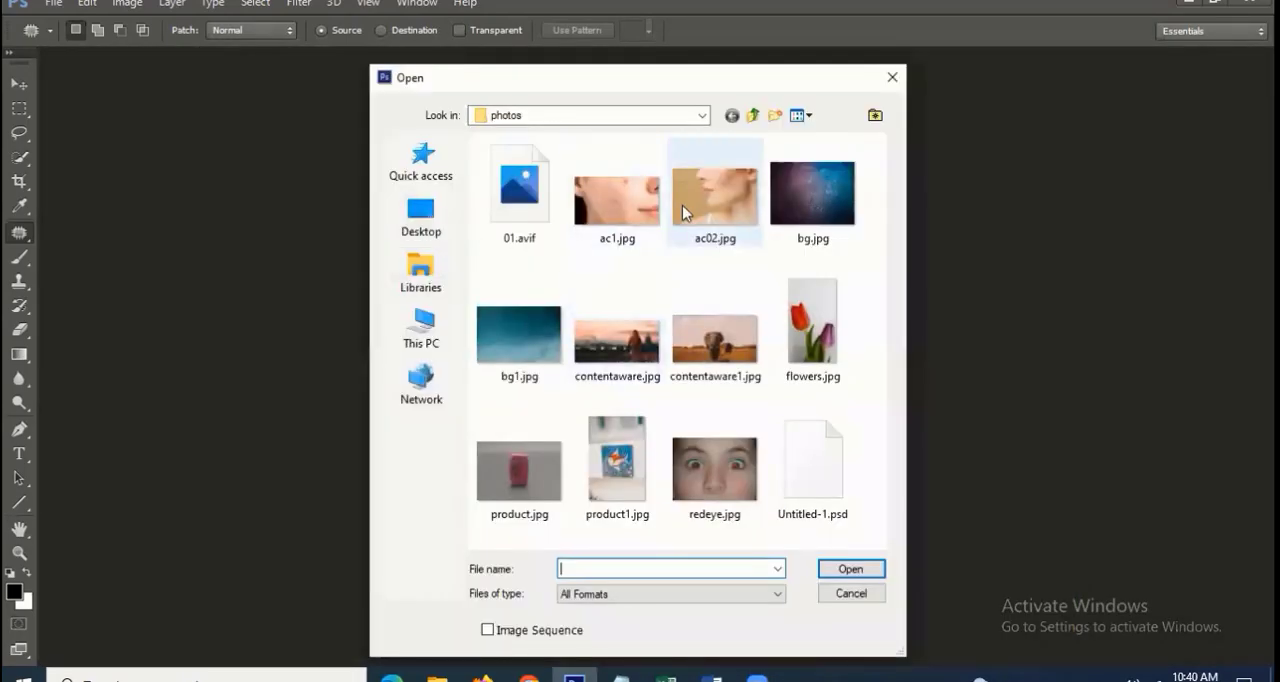
{"action": "double_click", "coordinate": [683, 204]}
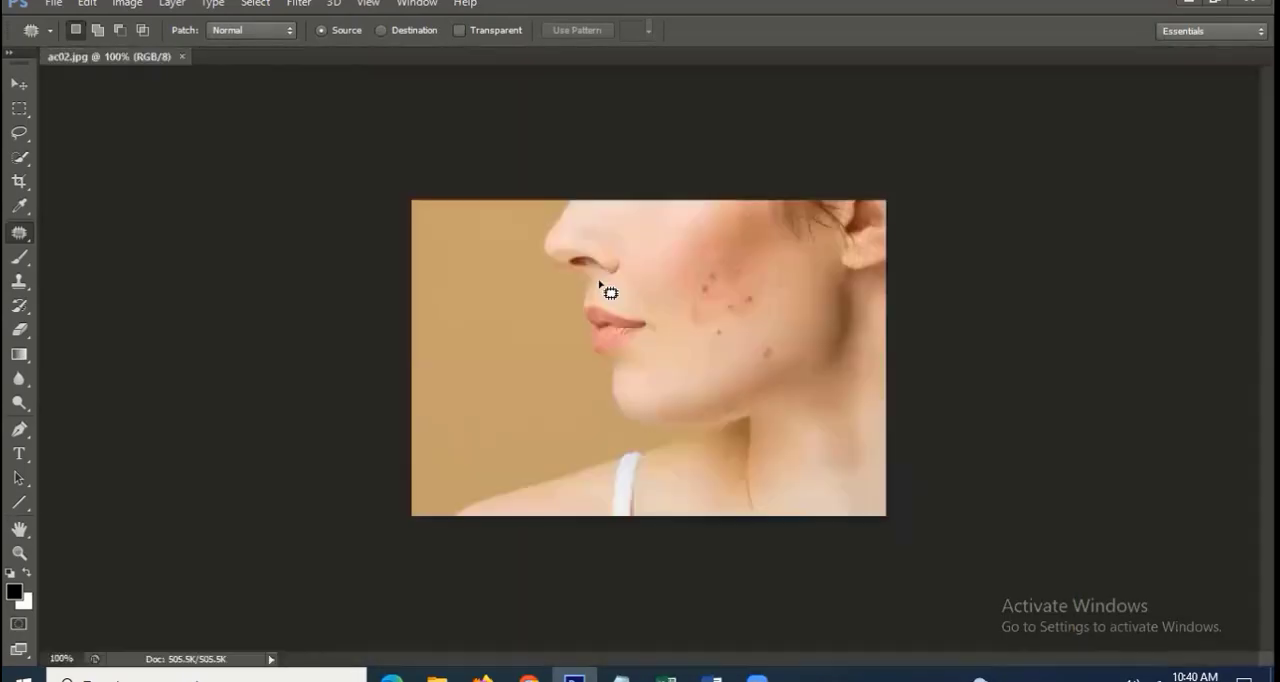
{"action": "left_click", "coordinate": [686, 312], "text": "ctrl"}
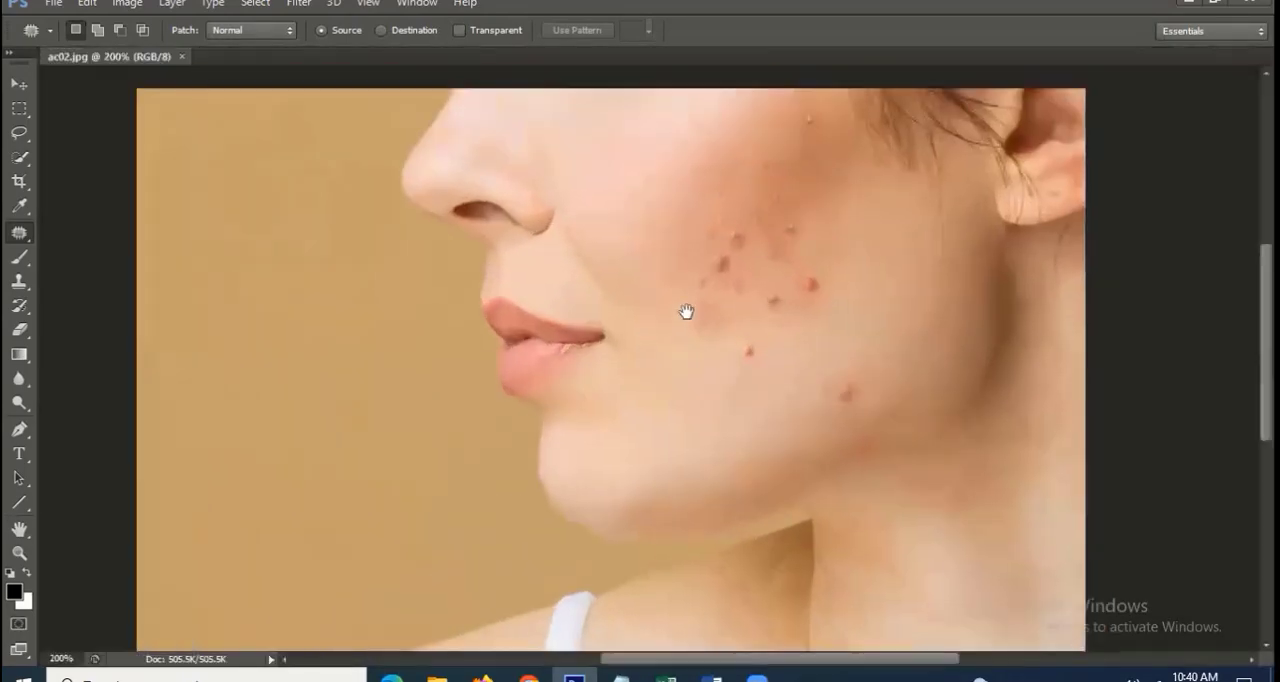
{"action": "left_click_drag", "start_coordinate": [626, 272], "coordinate": [266, 120]}
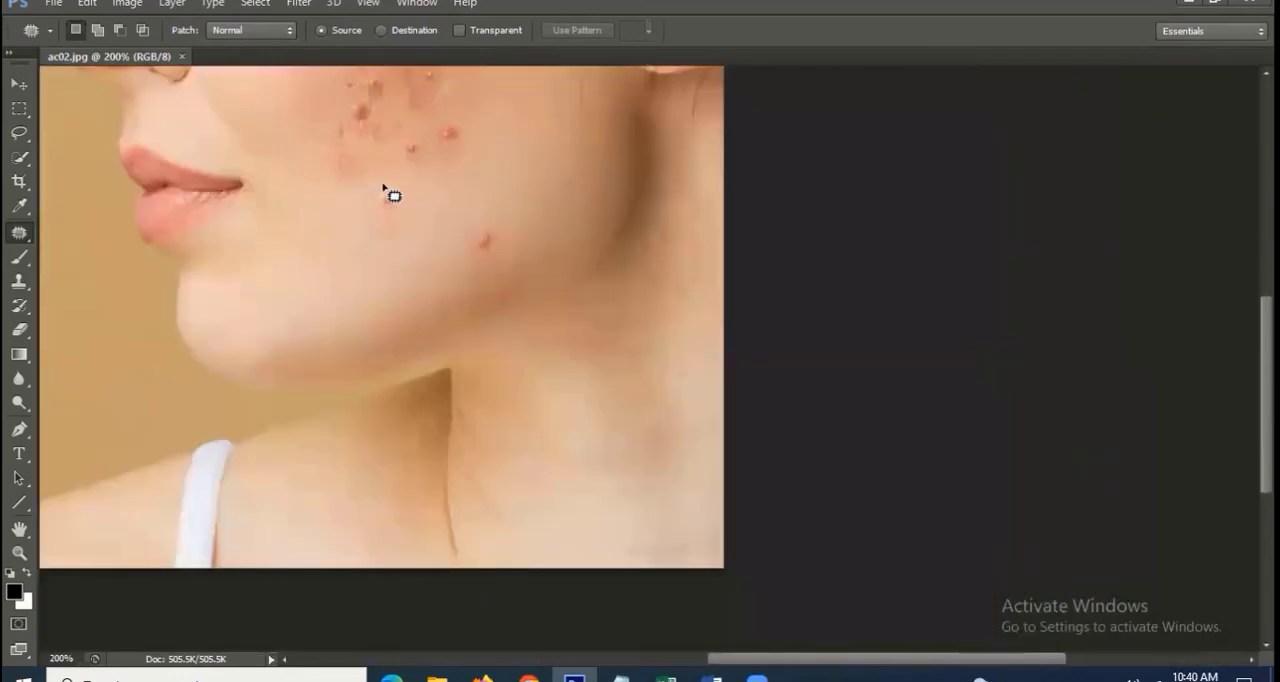
{"action": "mouse_move", "coordinate": [377, 185]}
{"action": "left_mouse_down"}
{"action": "mouse_move", "coordinate": [370, 207]}
{"action": "mouse_move", "coordinate": [405, 205]}
{"action": "mouse_move", "coordinate": [396, 187]}
{"action": "mouse_move", "coordinate": [337, 205]}
{"action": "mouse_move", "coordinate": [357, 208]}
{"action": "left_mouse_up"}
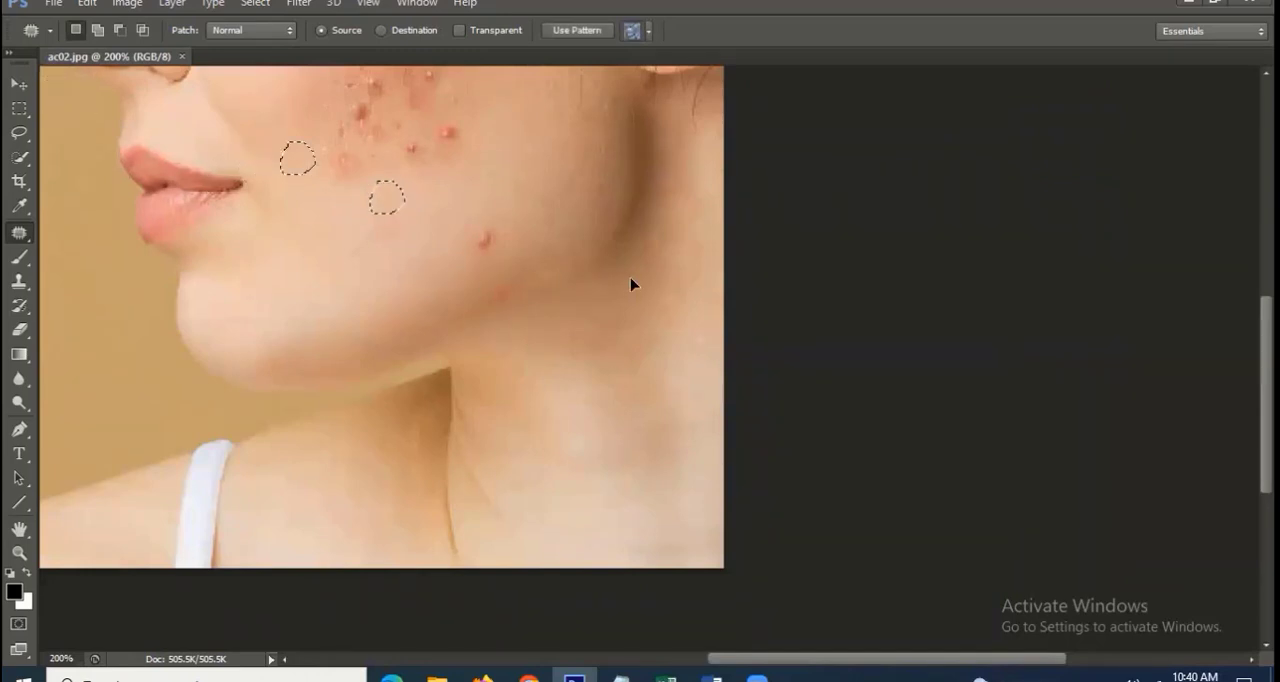
{"action": "key", "text": "ctrl+d"}
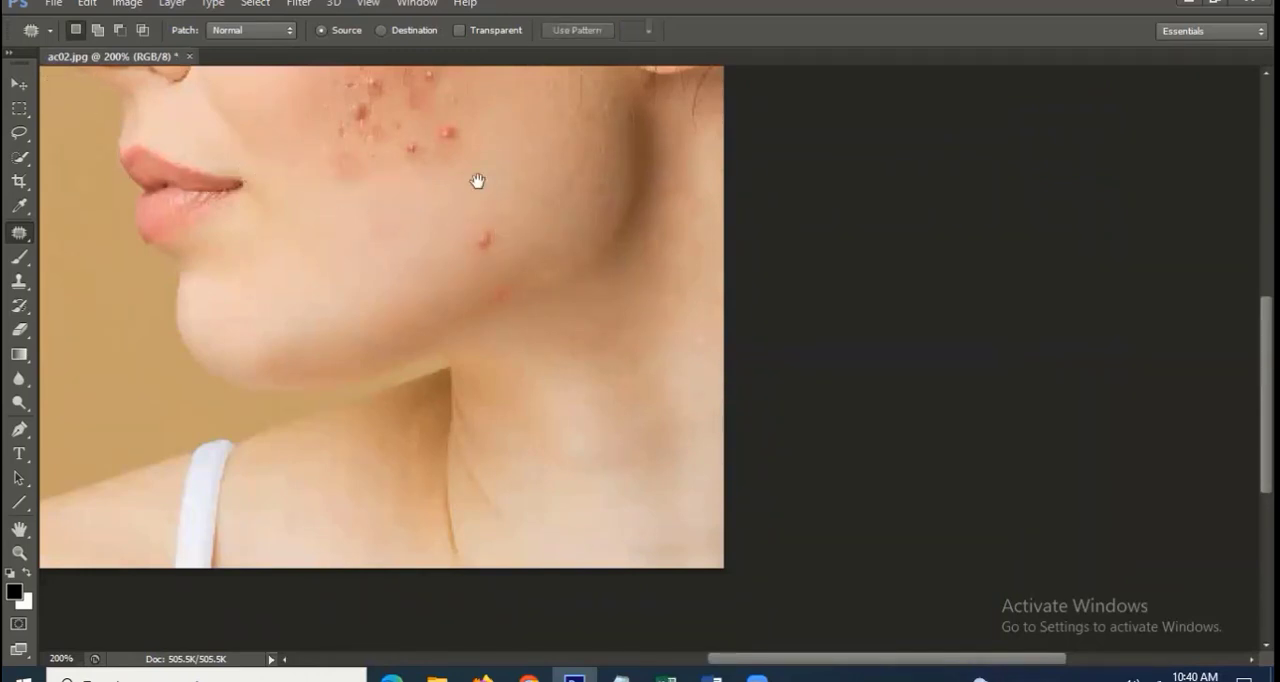
Patch the blemish at the ear-side edge of the acne cluster and the one above the jawline with clean skin
{"action": "left_click_drag", "start_coordinate": [477, 183], "coordinate": [529, 340]}
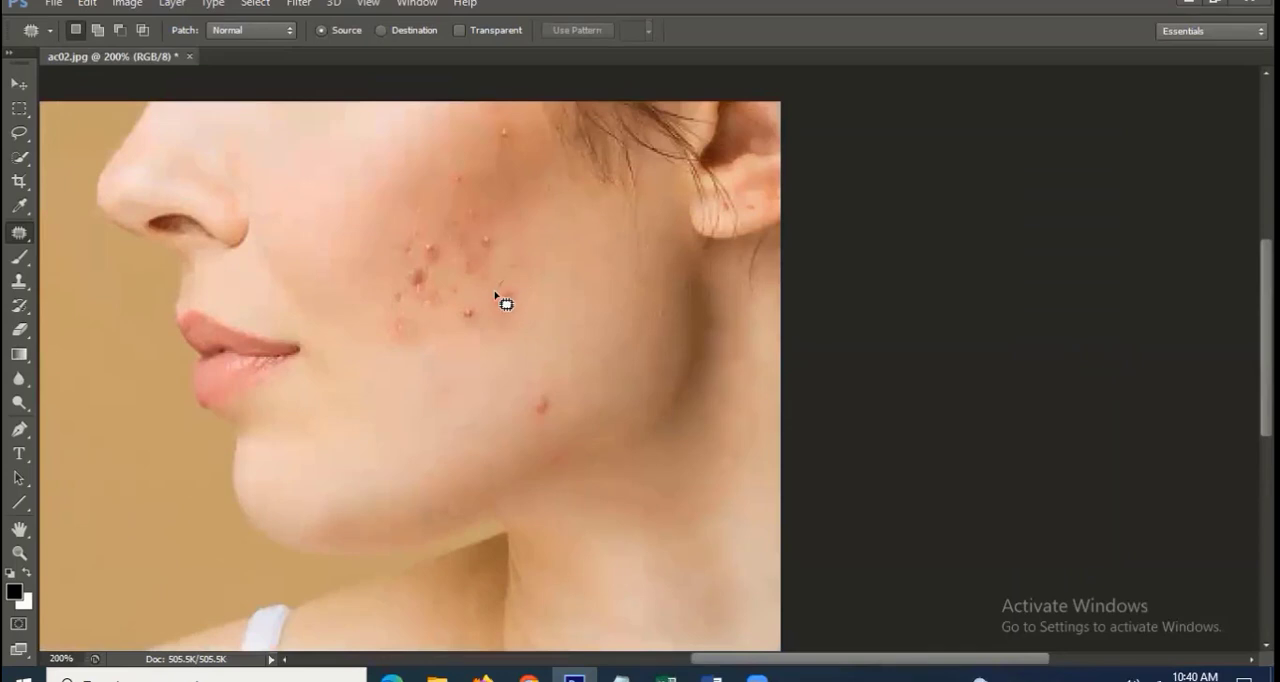
{"action": "mouse_move", "coordinate": [495, 294]}
{"action": "left_mouse_down"}
{"action": "mouse_move", "coordinate": [521, 277]}
{"action": "mouse_move", "coordinate": [501, 284]}
{"action": "mouse_move", "coordinate": [556, 302]}
{"action": "left_mouse_up"}
{"action": "key", "text": "ctrl+d"}
{"action": "mouse_move", "coordinate": [529, 420]}
{"action": "left_mouse_down"}
{"action": "mouse_move", "coordinate": [543, 380]}
{"action": "mouse_move", "coordinate": [530, 392]}
{"action": "mouse_move", "coordinate": [542, 400]}
{"action": "mouse_move", "coordinate": [588, 384]}
{"action": "left_mouse_up"}
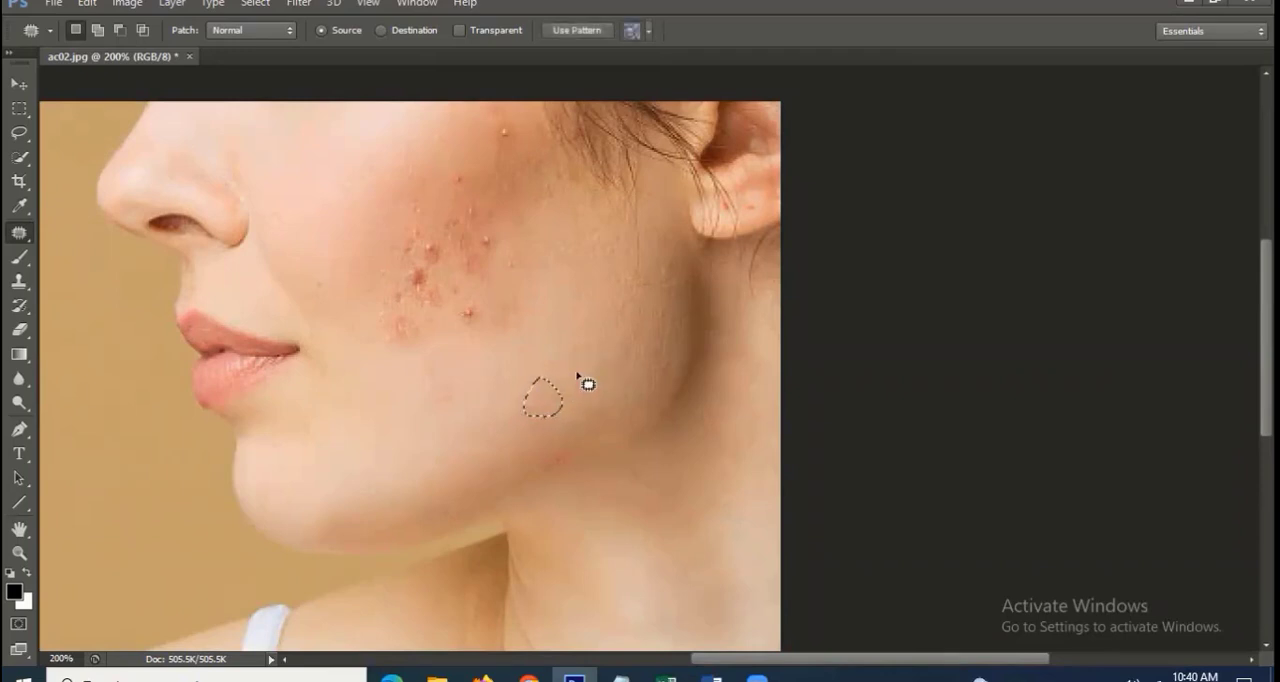
{"action": "key", "text": "ctrl+d"}
Patch the blemish on the upper cheek near the hairline with clean skin beside it and clear the selection
{"action": "left_click_drag", "start_coordinate": [468, 200], "coordinate": [488, 278]}
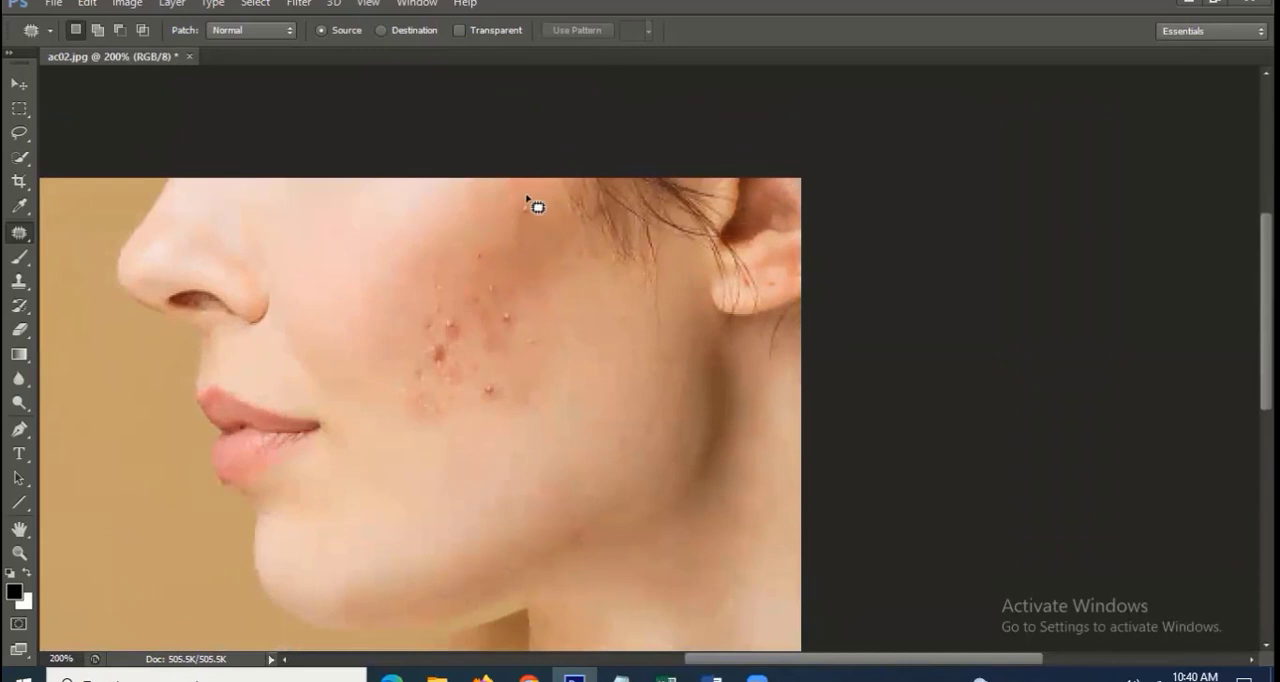
{"action": "mouse_move", "coordinate": [526, 198]}
{"action": "left_mouse_down"}
{"action": "mouse_move", "coordinate": [536, 220]}
{"action": "mouse_move", "coordinate": [494, 210]}
{"action": "mouse_move", "coordinate": [519, 338]}
{"action": "left_mouse_up"}
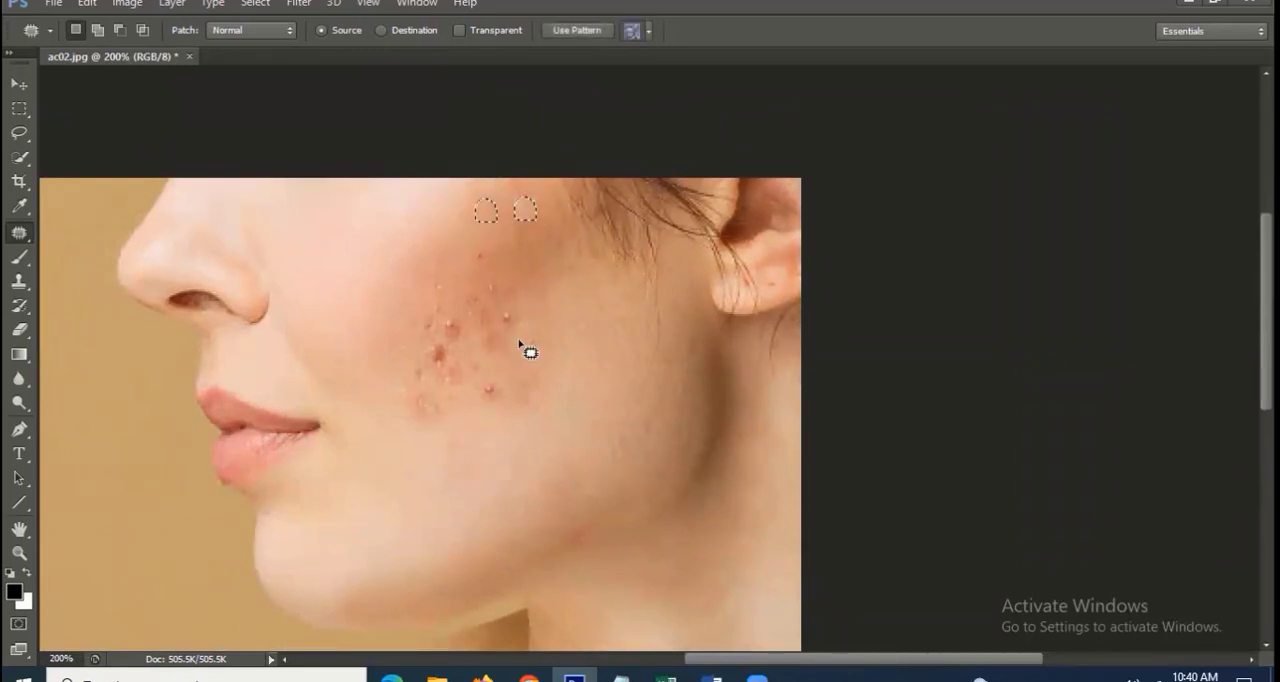
{"action": "left_click", "coordinate": [548, 261]}
{"action": "mouse_move", "coordinate": [549, 257]}
{"action": "left_mouse_down"}
{"action": "mouse_move", "coordinate": [537, 228]}
{"action": "mouse_move", "coordinate": [457, 250]}
{"action": "left_mouse_up"}
{"action": "key", "text": "ctrl+d"}
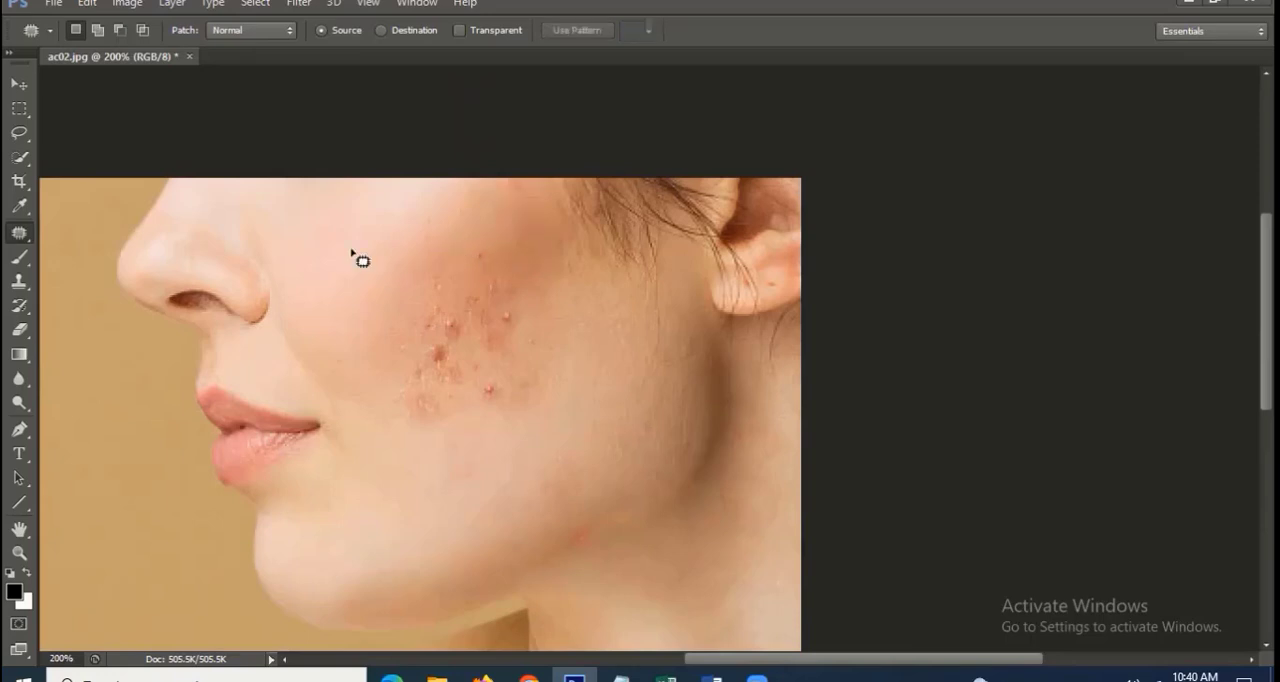
Patch the blemishes in the upper and central part of the cheek's acne cluster with the Patch tool
{"action": "right_click", "coordinate": [19, 235]}
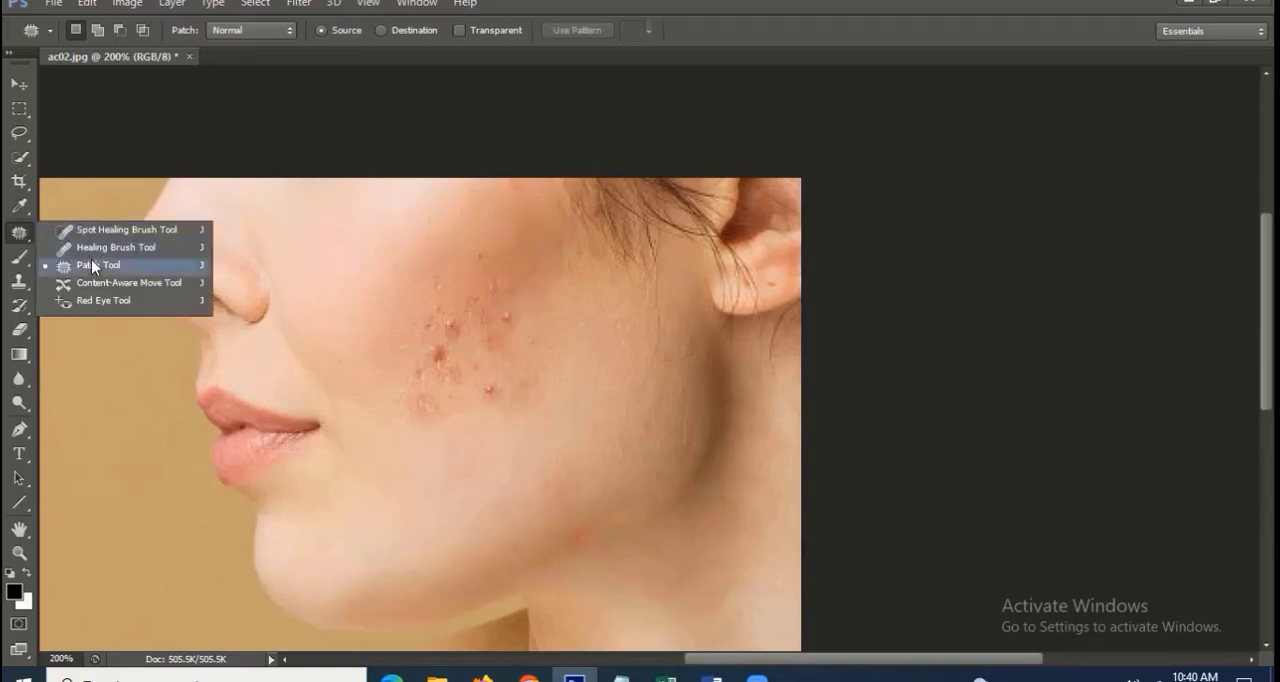
{"action": "left_click", "coordinate": [92, 265]}
{"action": "mouse_move", "coordinate": [508, 311]}
{"action": "left_mouse_down"}
{"action": "mouse_move", "coordinate": [486, 349]}
{"action": "mouse_move", "coordinate": [529, 326]}
{"action": "mouse_move", "coordinate": [509, 331]}
{"action": "mouse_move", "coordinate": [566, 329]}
{"action": "left_mouse_up"}
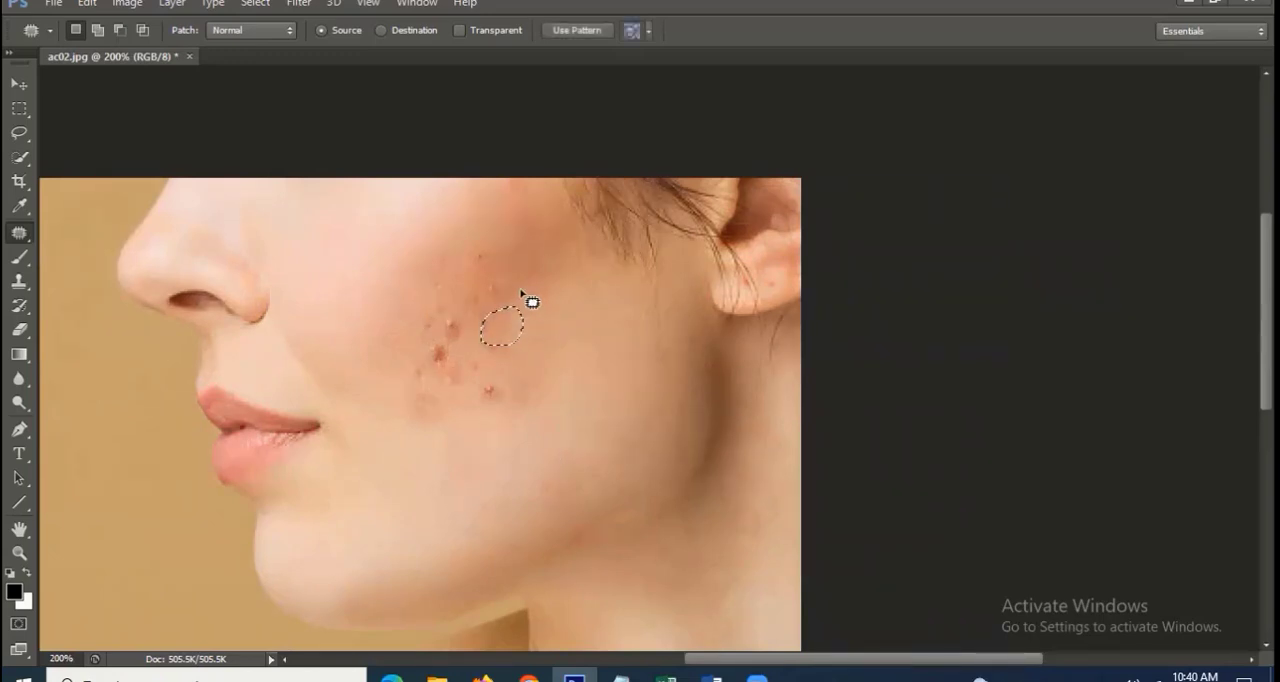
{"action": "key", "text": "ctrl+d"}
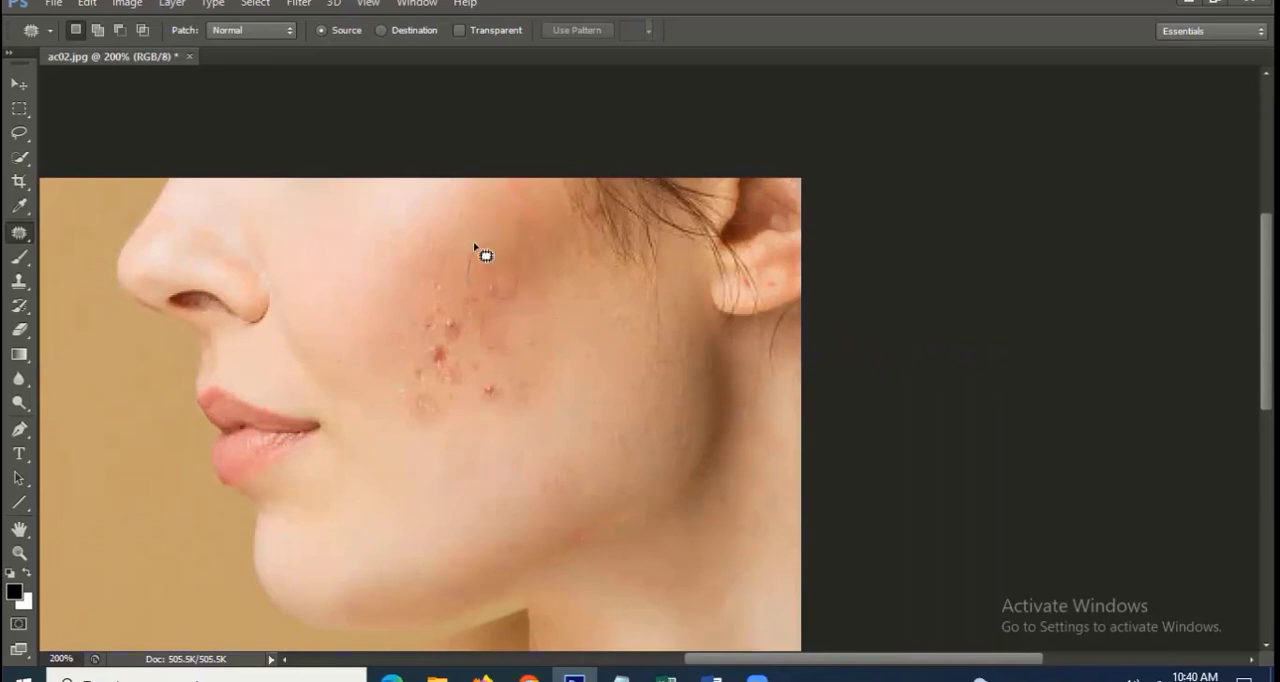
{"action": "mouse_move", "coordinate": [480, 251]}
{"action": "left_mouse_down"}
{"action": "mouse_move", "coordinate": [503, 280]}
{"action": "mouse_move", "coordinate": [482, 247]}
{"action": "left_mouse_up"}
{"action": "mouse_move", "coordinate": [498, 273]}
{"action": "left_mouse_down"}
{"action": "mouse_move", "coordinate": [435, 272]}
{"action": "mouse_move", "coordinate": [417, 363]}
{"action": "mouse_move", "coordinate": [452, 371]}
{"action": "mouse_move", "coordinate": [460, 341]}
{"action": "mouse_move", "coordinate": [444, 296]}
{"action": "mouse_move", "coordinate": [451, 332]}
{"action": "mouse_move", "coordinate": [386, 321]}
{"action": "mouse_move", "coordinate": [429, 275]}
{"action": "mouse_move", "coordinate": [452, 213]}
{"action": "mouse_move", "coordinate": [406, 321]}
{"action": "mouse_move", "coordinate": [445, 337]}
{"action": "mouse_move", "coordinate": [452, 298]}
{"action": "mouse_move", "coordinate": [380, 294]}
{"action": "left_mouse_up"}
{"action": "key", "text": "ctrl+d"}
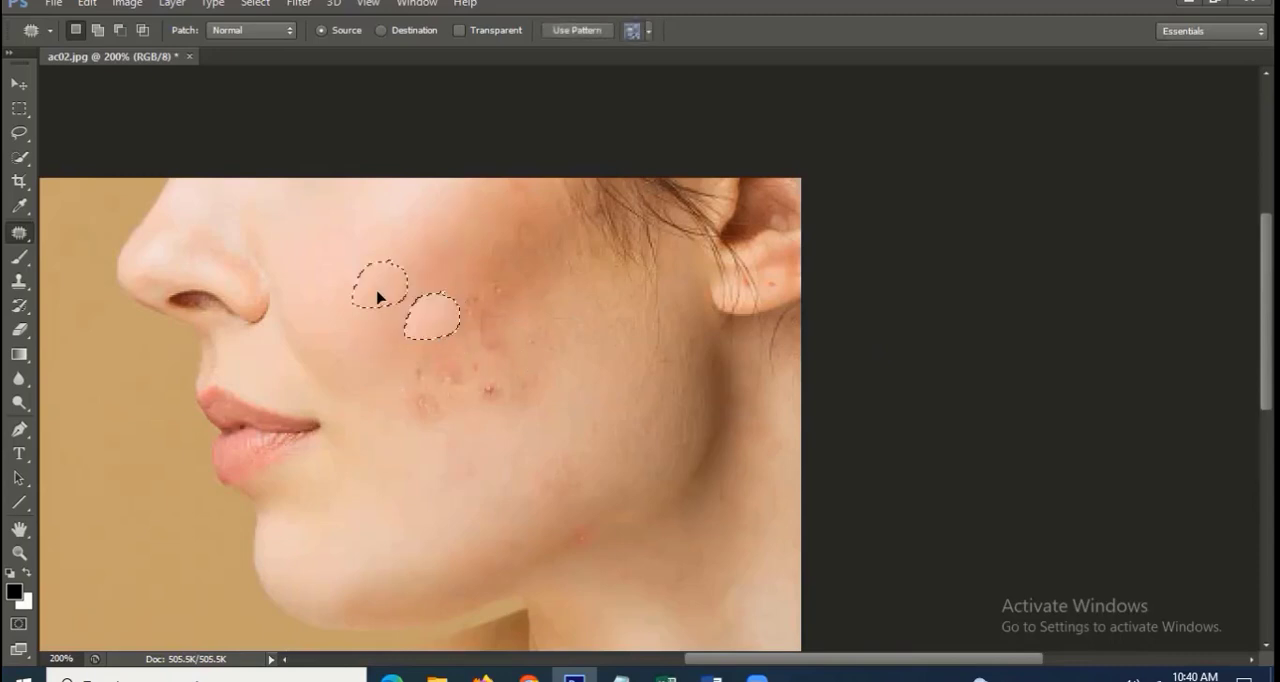
{"action": "key", "text": "ctrl+d"}
Patch the remaining larger blemishes in the lower and ear-side parts of the cluster with smooth skin beside them
{"action": "mouse_move", "coordinate": [445, 362]}
{"action": "left_mouse_down"}
{"action": "mouse_move", "coordinate": [411, 386]}
{"action": "mouse_move", "coordinate": [463, 392]}
{"action": "mouse_move", "coordinate": [401, 421]}
{"action": "left_mouse_up"}
{"action": "key", "text": "ctrl+d"}
{"action": "mouse_move", "coordinate": [514, 383]}
{"action": "left_mouse_down"}
{"action": "mouse_move", "coordinate": [480, 378]}
{"action": "mouse_move", "coordinate": [474, 418]}
{"action": "mouse_move", "coordinate": [497, 370]}
{"action": "left_mouse_up"}
{"action": "left_click_drag", "start_coordinate": [499, 375], "coordinate": [582, 377]}
{"action": "key", "text": "ctrl+d"}
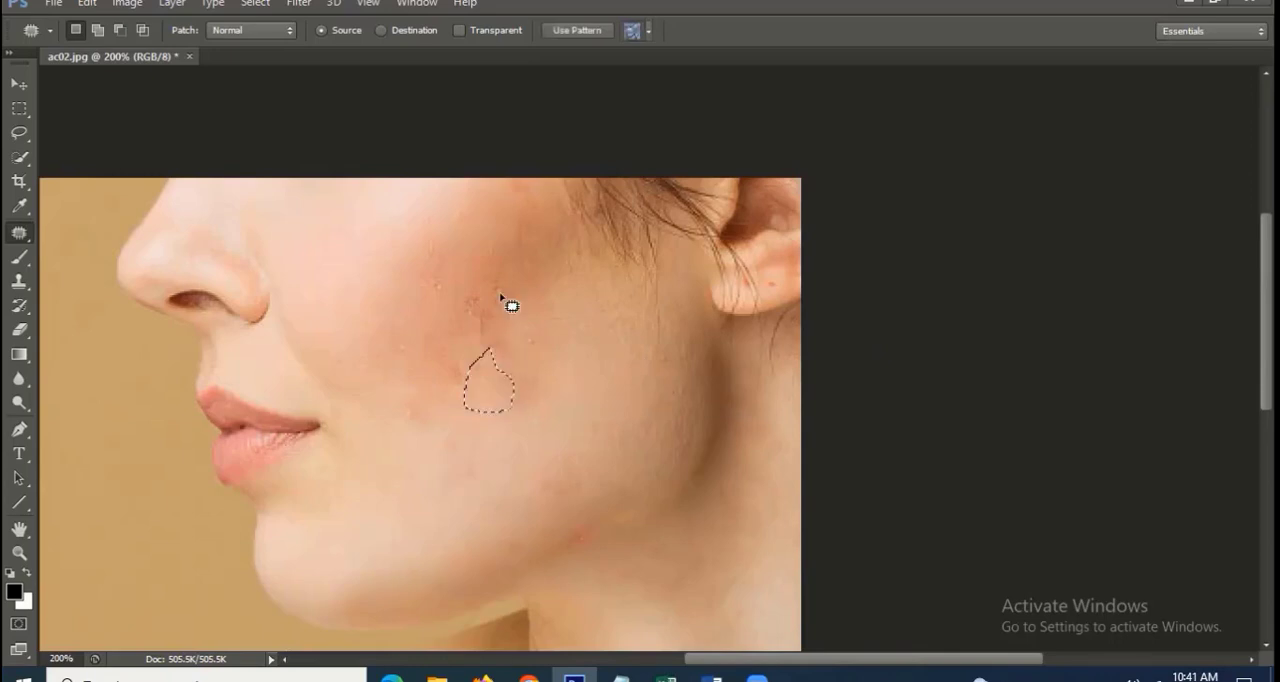
{"action": "mouse_move", "coordinate": [499, 282]}
{"action": "left_mouse_down"}
{"action": "mouse_move", "coordinate": [467, 291]}
{"action": "mouse_move", "coordinate": [458, 333]}
{"action": "mouse_move", "coordinate": [527, 346]}
{"action": "mouse_move", "coordinate": [502, 284]}
{"action": "left_mouse_up"}
{"action": "left_click_drag", "start_coordinate": [503, 327], "coordinate": [608, 338]}
{"action": "key", "text": "ctrl+d"}
Try moving the corner of the lips onto the cheek with the Content-Aware Move tool, and undo the move
{"action": "right_click", "coordinate": [23, 236]}
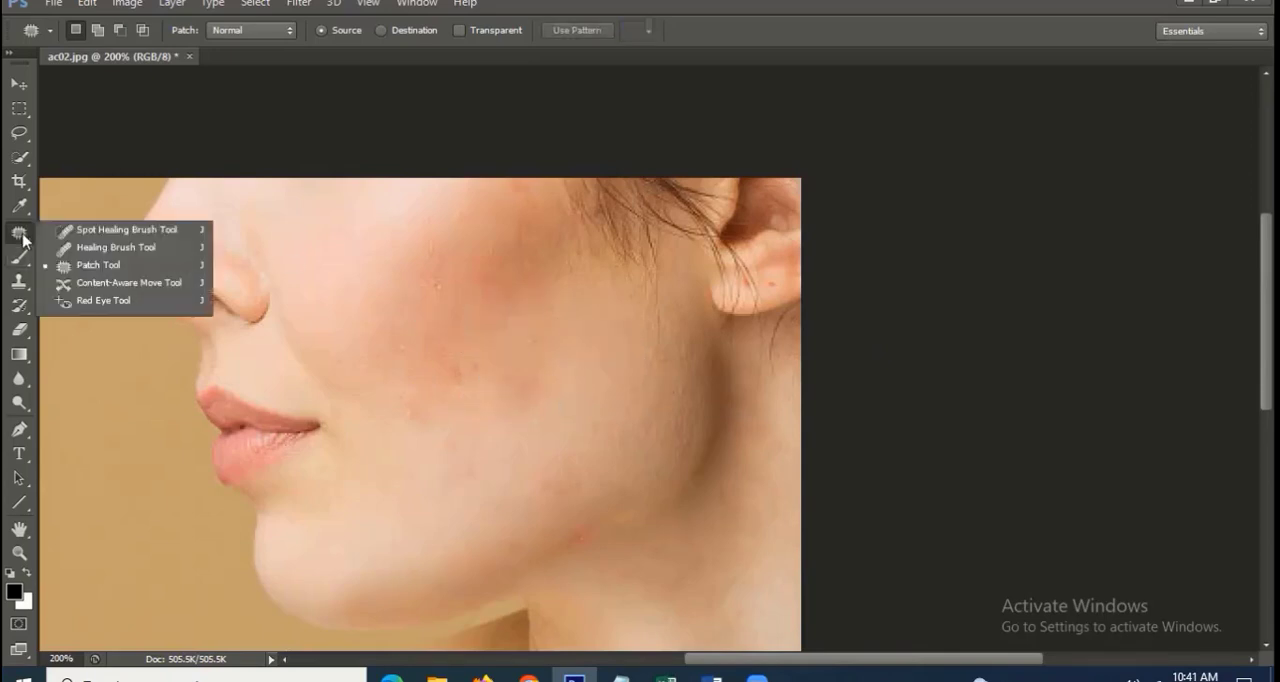
{"action": "left_click", "coordinate": [155, 285]}
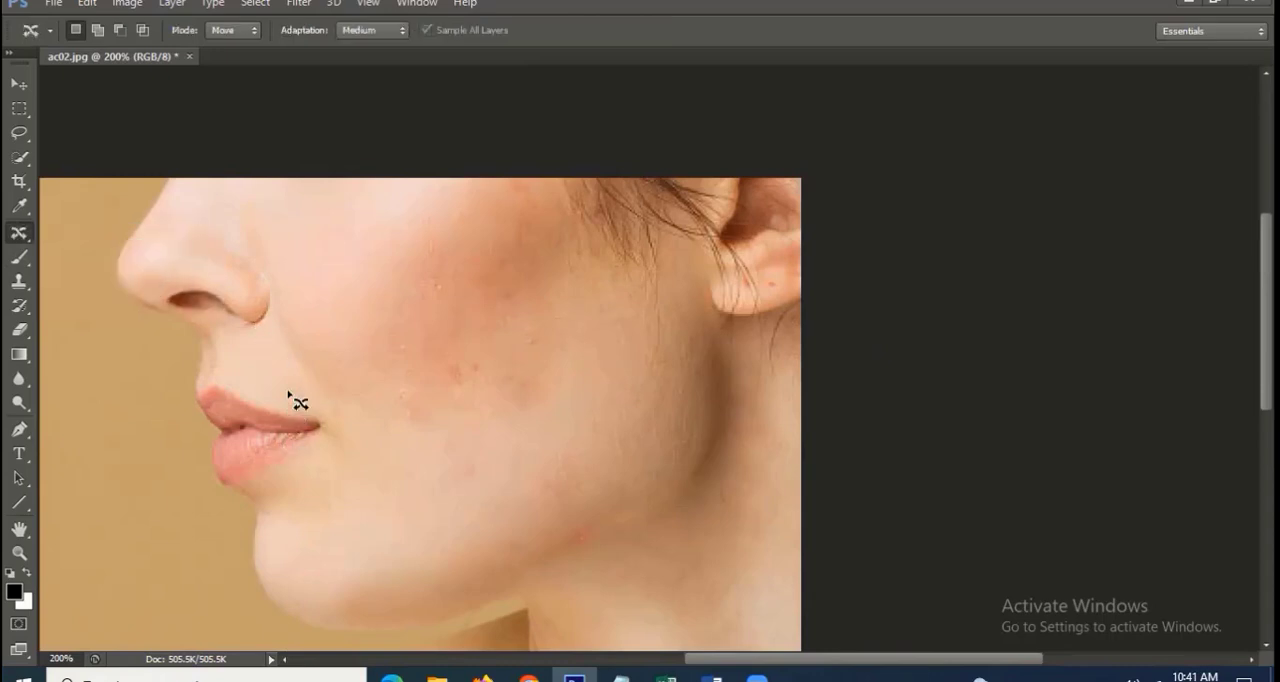
{"action": "mouse_move", "coordinate": [323, 477]}
{"action": "left_mouse_down"}
{"action": "mouse_move", "coordinate": [300, 400]}
{"action": "mouse_move", "coordinate": [334, 434]}
{"action": "mouse_move", "coordinate": [536, 437]}
{"action": "left_mouse_up"}
{"action": "key", "text": "ctrl+d"}
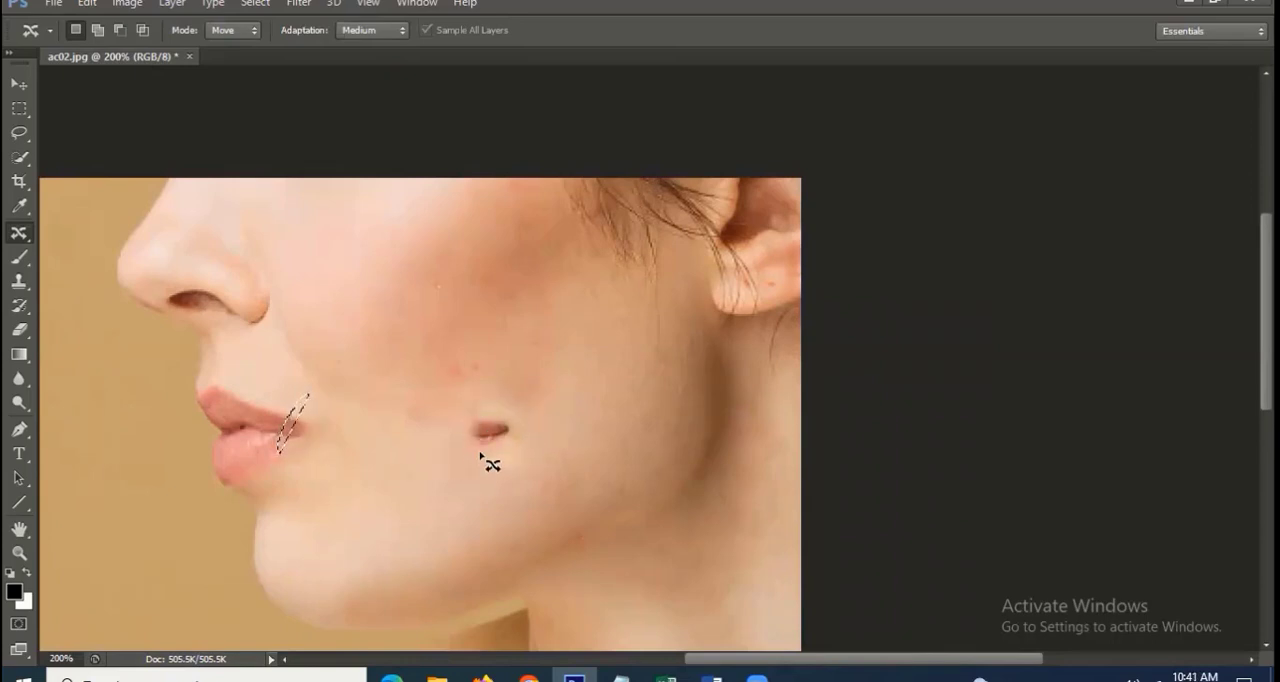
{"action": "key", "text": "ctrl+alt+z"}
{"action": "key", "text": "ctrl+alt+z"}
{"action": "key", "text": "ctrl+alt+z"}
{"action": "key", "text": "ctrl+d"}
Choose the Red Eye tool and close ac02.jpg without saving the changes
{"action": "right_click", "coordinate": [20, 236]}
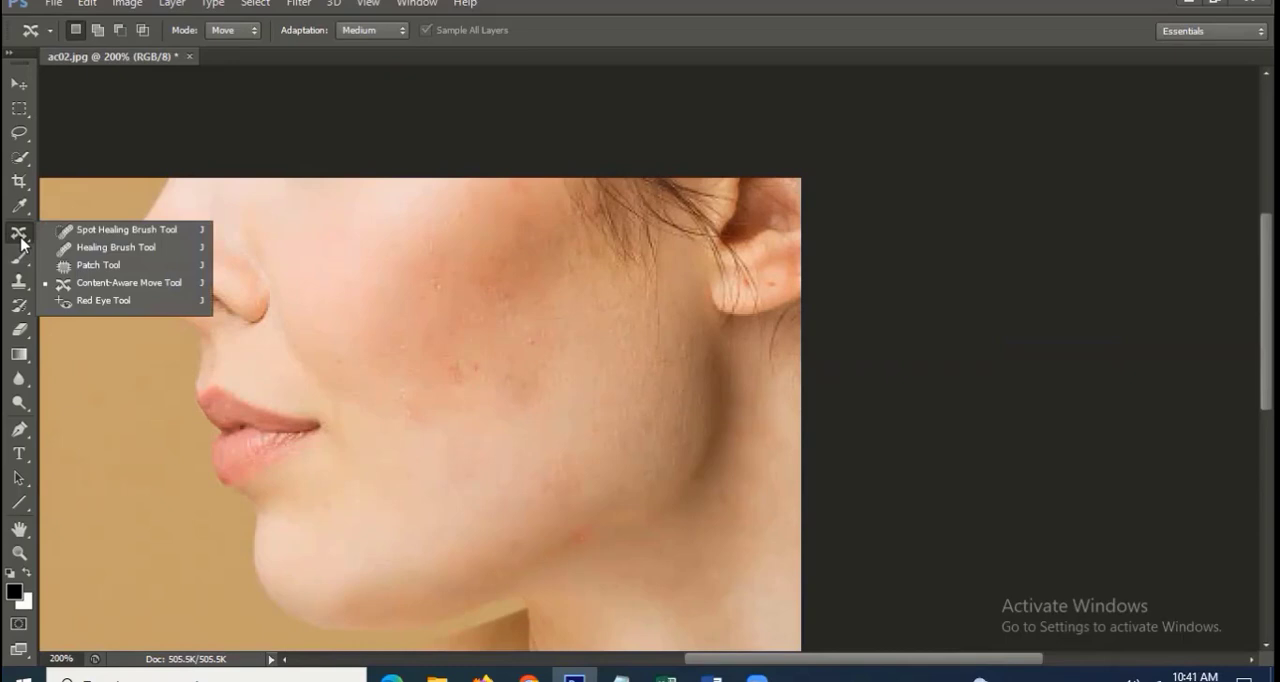
{"action": "left_click", "coordinate": [90, 301]}
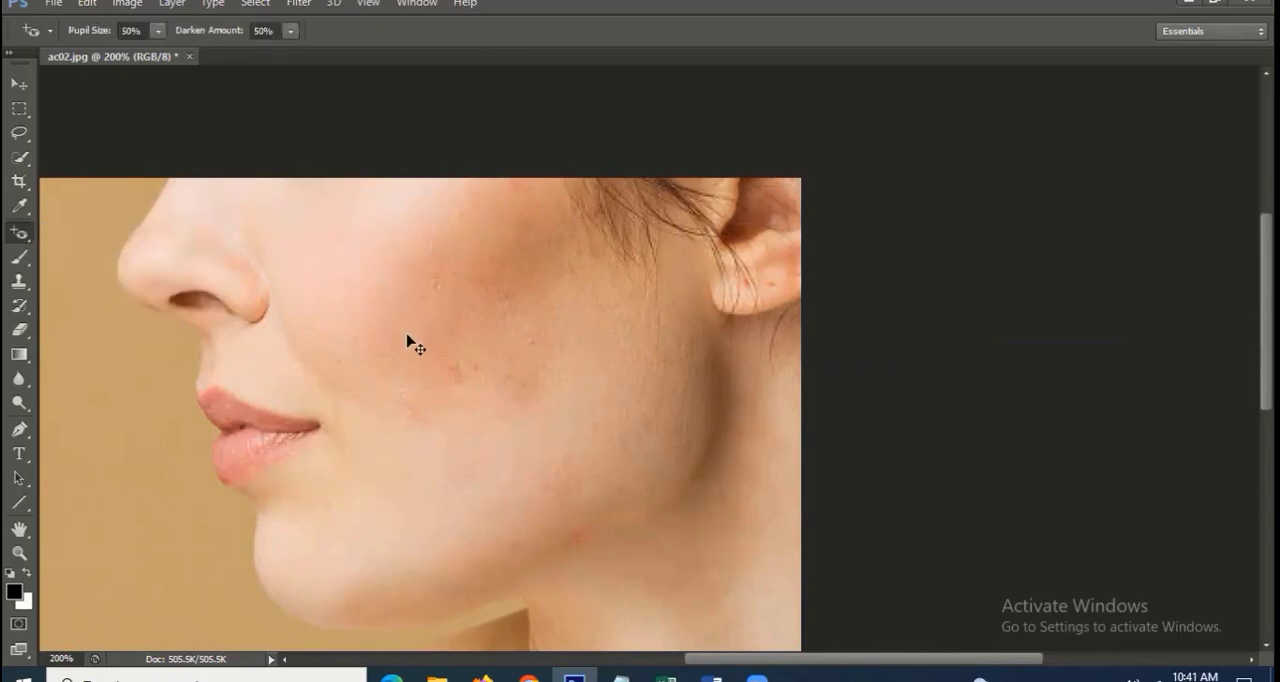
{"action": "key", "text": "ctrl+w"}
{"action": "left_click", "coordinate": [655, 265]}
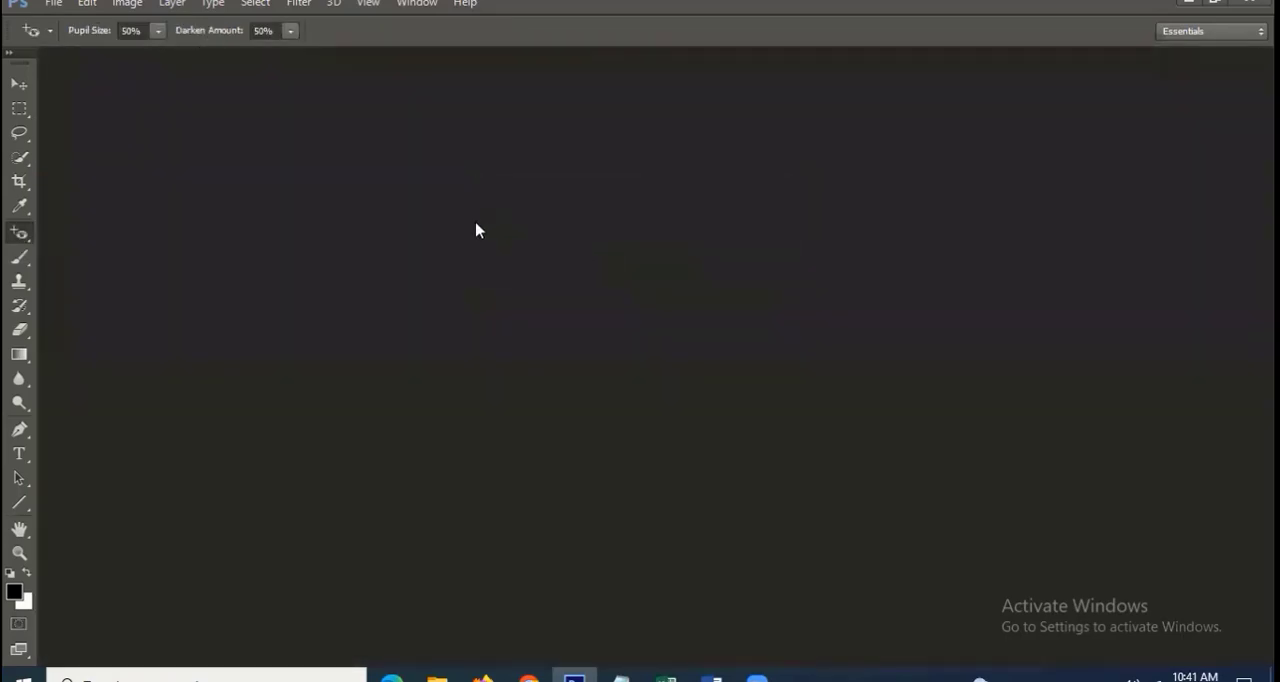
Open redeye.jpg from the photos folder with the Red Eye tool selected
{"action": "key", "text": "ctrl+o"}
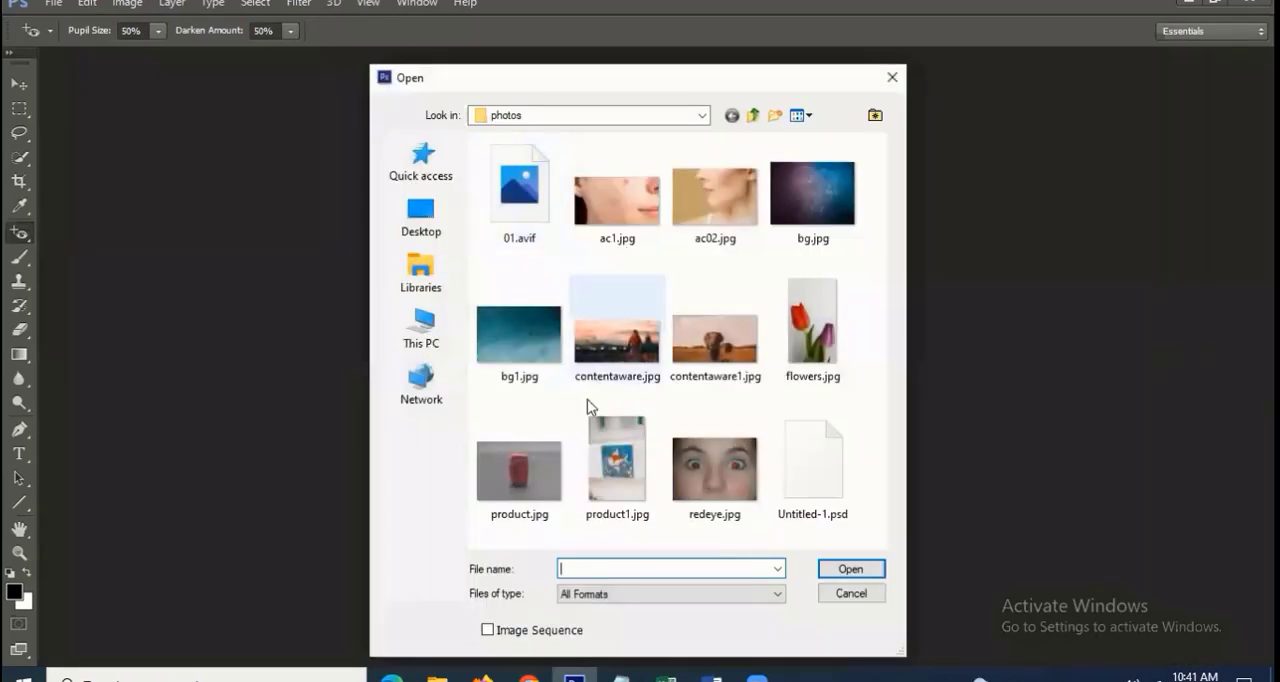
{"action": "left_click", "coordinate": [714, 468]}
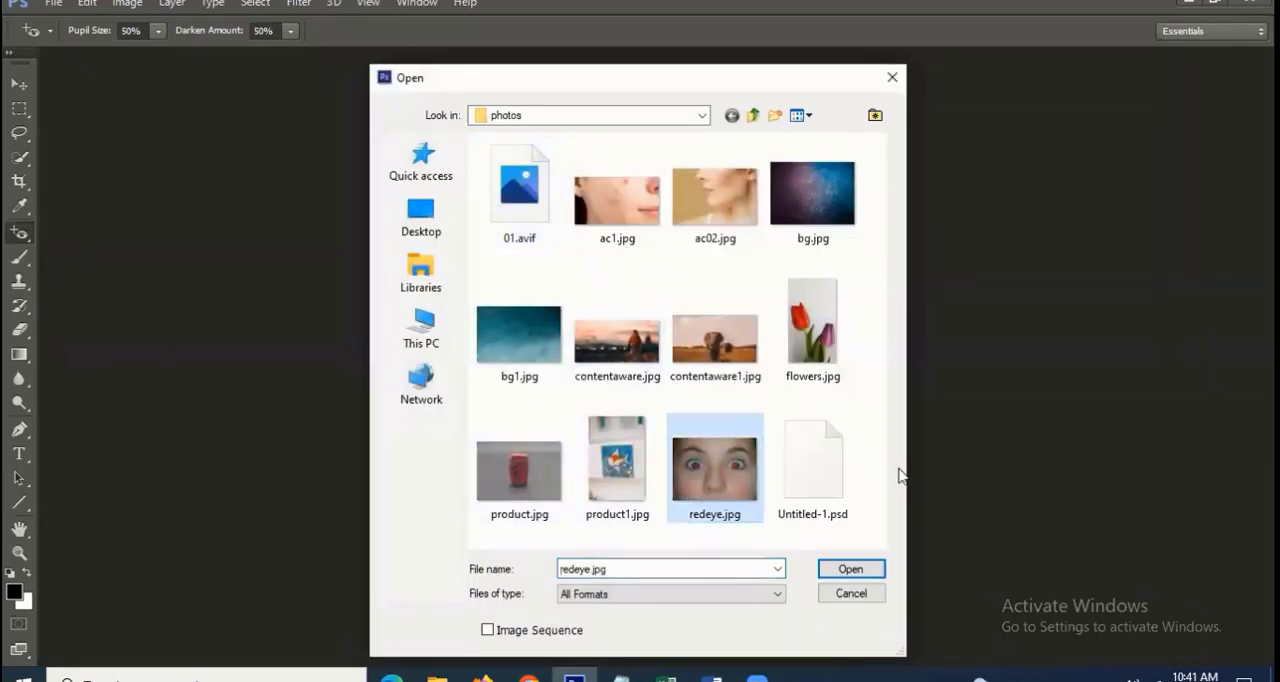
{"action": "left_click", "coordinate": [850, 575]}
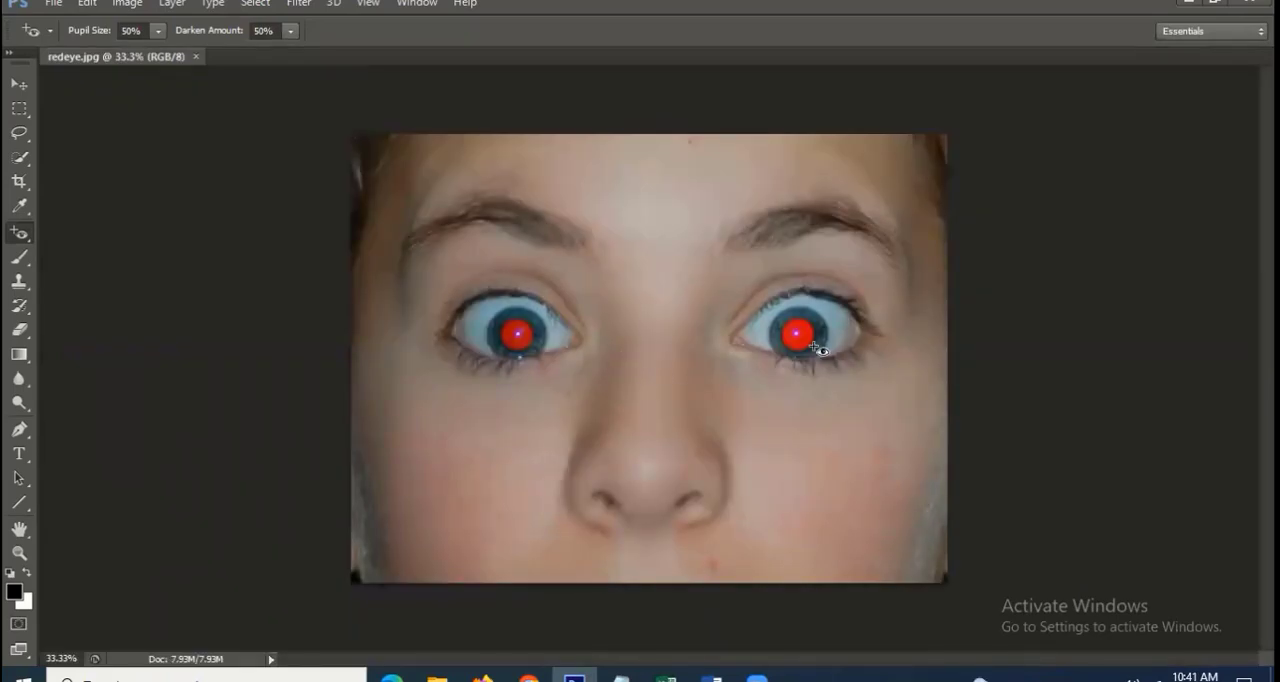
{"action": "right_click", "coordinate": [27, 243]}
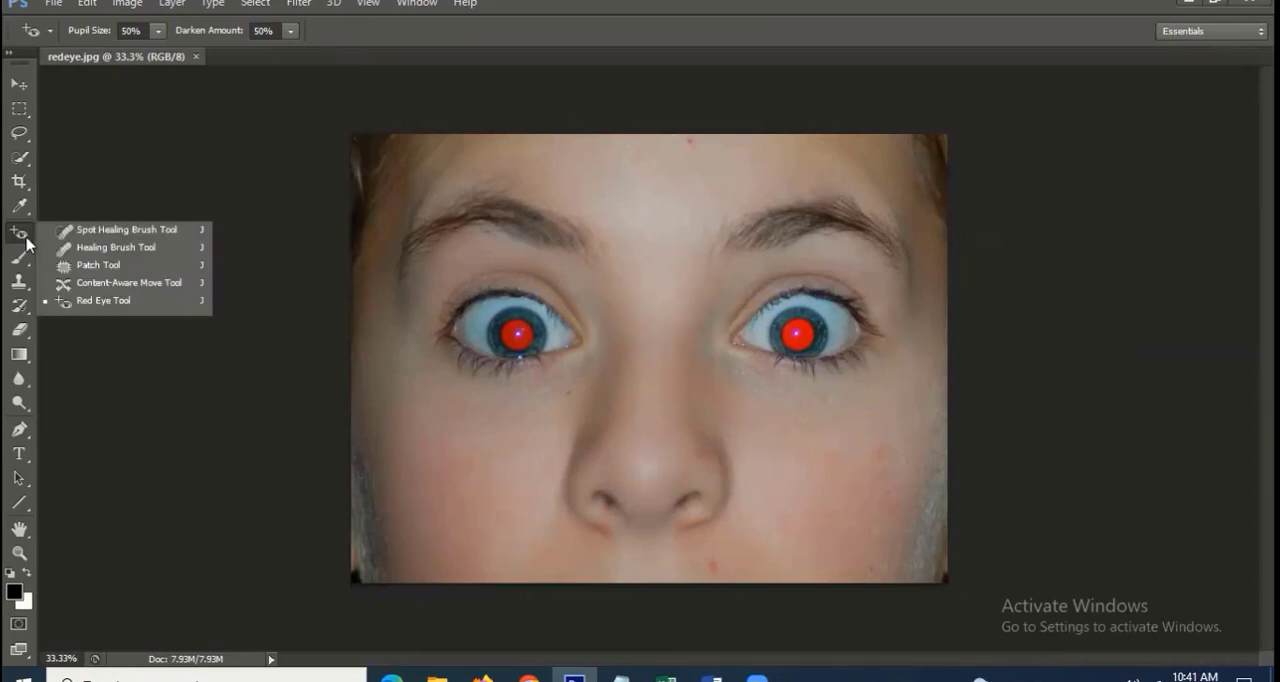
{"action": "left_click", "coordinate": [104, 301]}
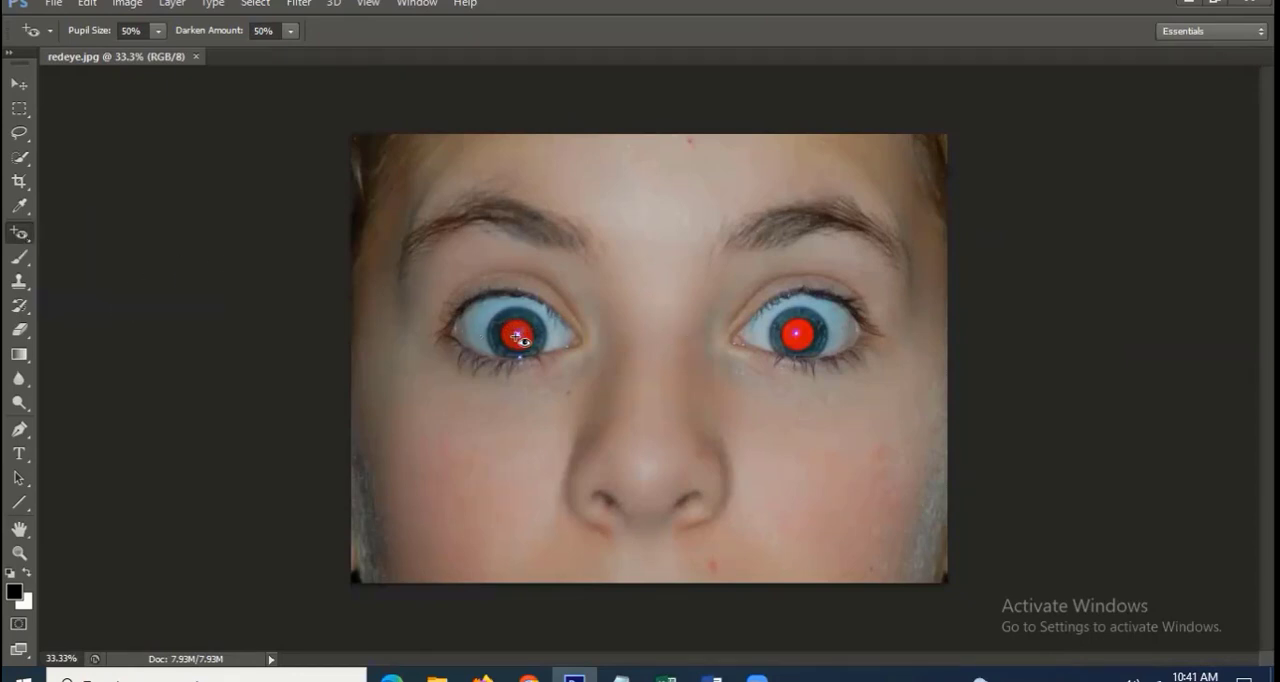
{"action": "left_click", "coordinate": [637, 341]}
{"action": "key", "text": "ctrl+z"}
{"action": "left_click", "coordinate": [159, 31]}
Remove the red from both pupils with the Red Eye tool at 50% pupil size and 50% darken amount
{"action": "left_click", "coordinate": [519, 336]}
{"action": "left_click", "coordinate": [529, 331]}
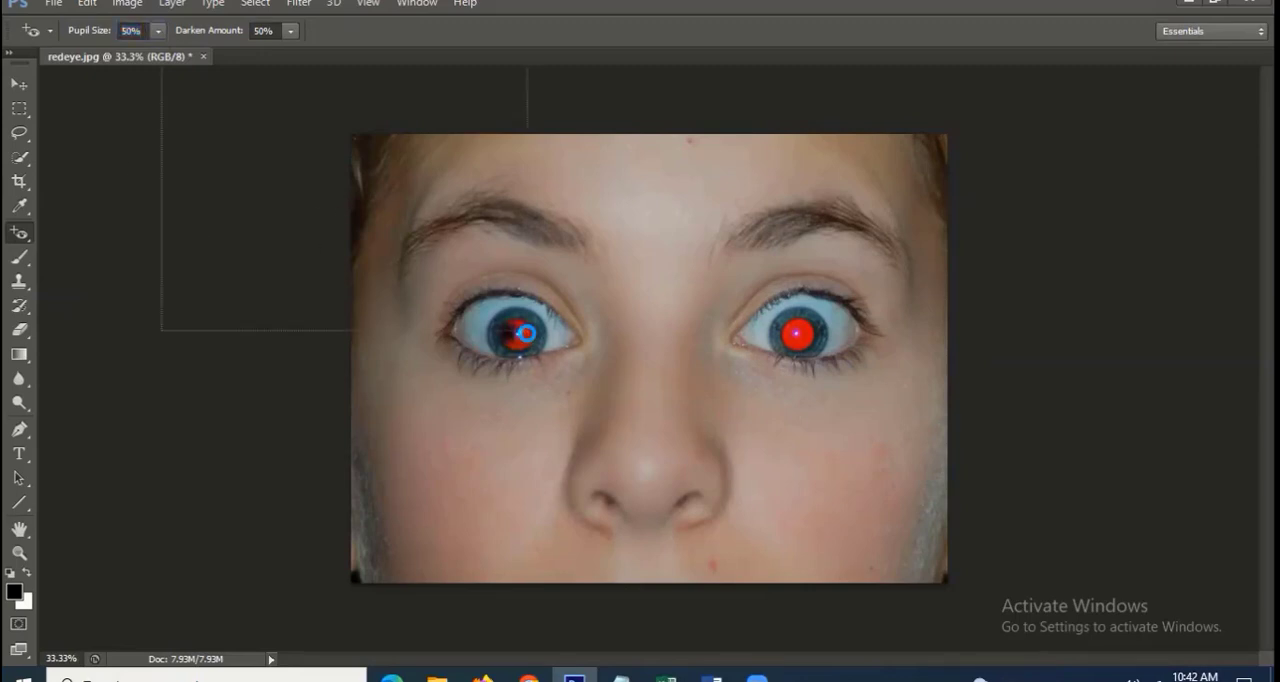
{"action": "left_click", "coordinate": [521, 344]}
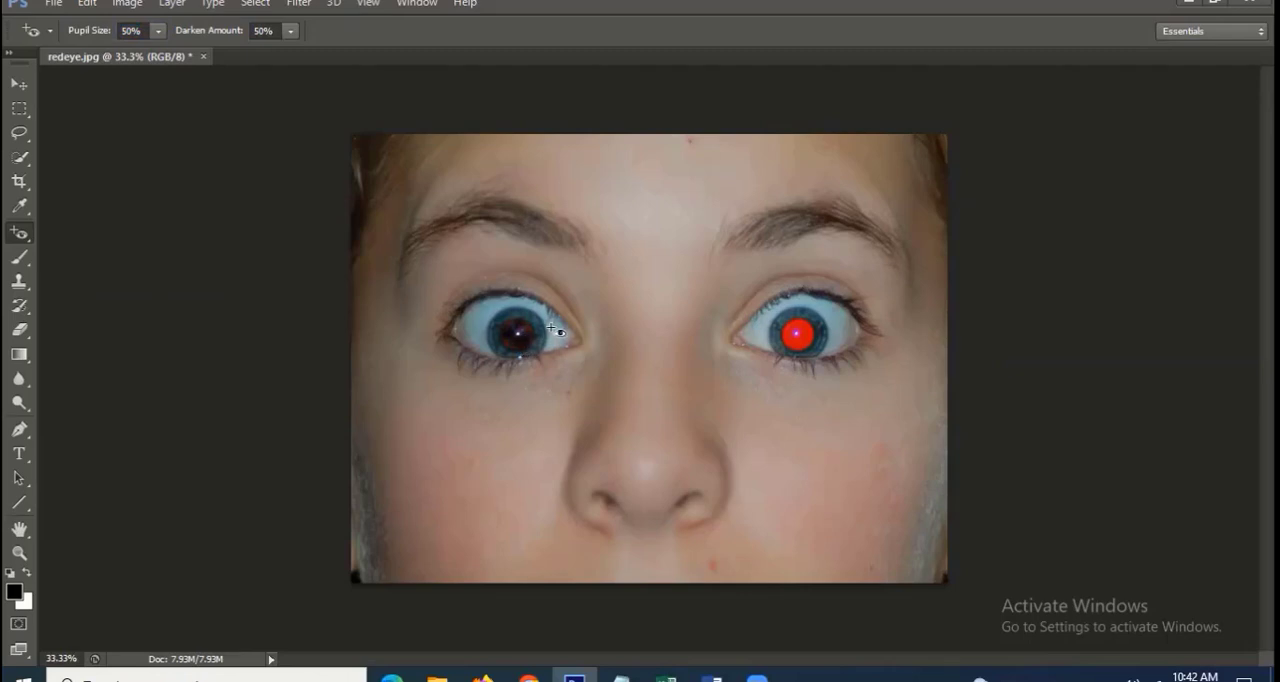
{"action": "left_click", "coordinate": [800, 338]}
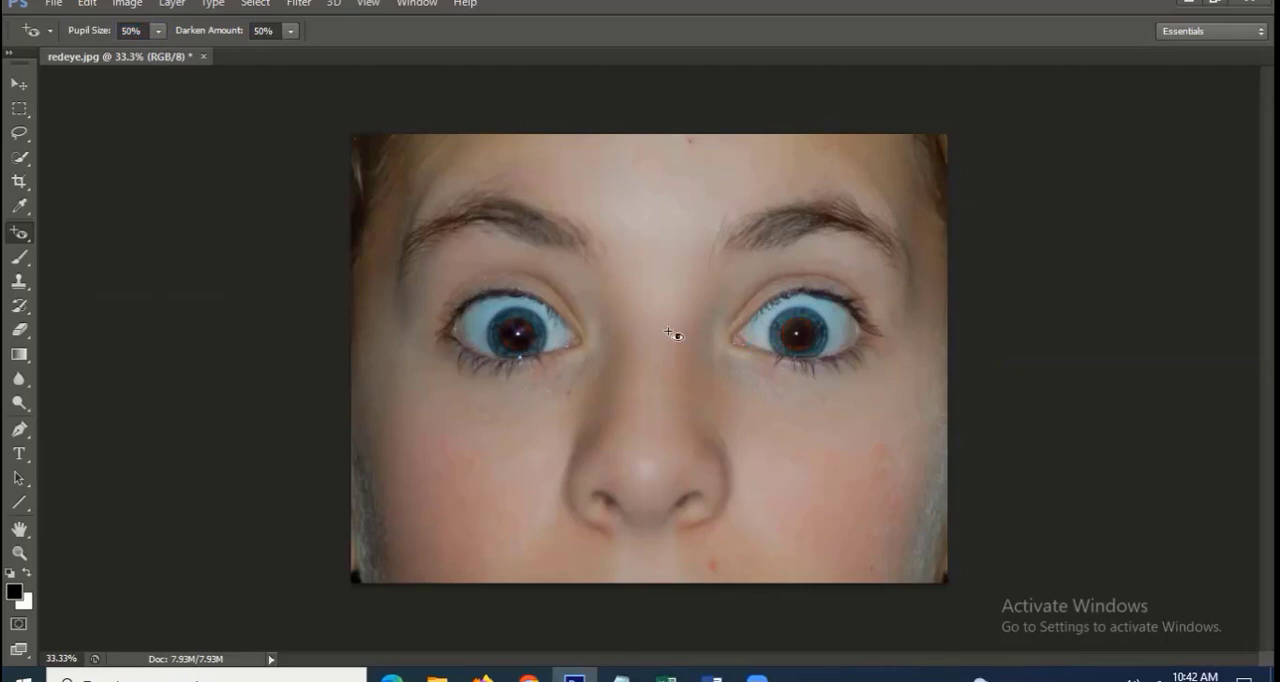
Undo the latest red-eye corrections on both eyes
{"action": "key", "text": "ctrl+alt+z"}
{"action": "key", "text": "ctrl+alt+z"}
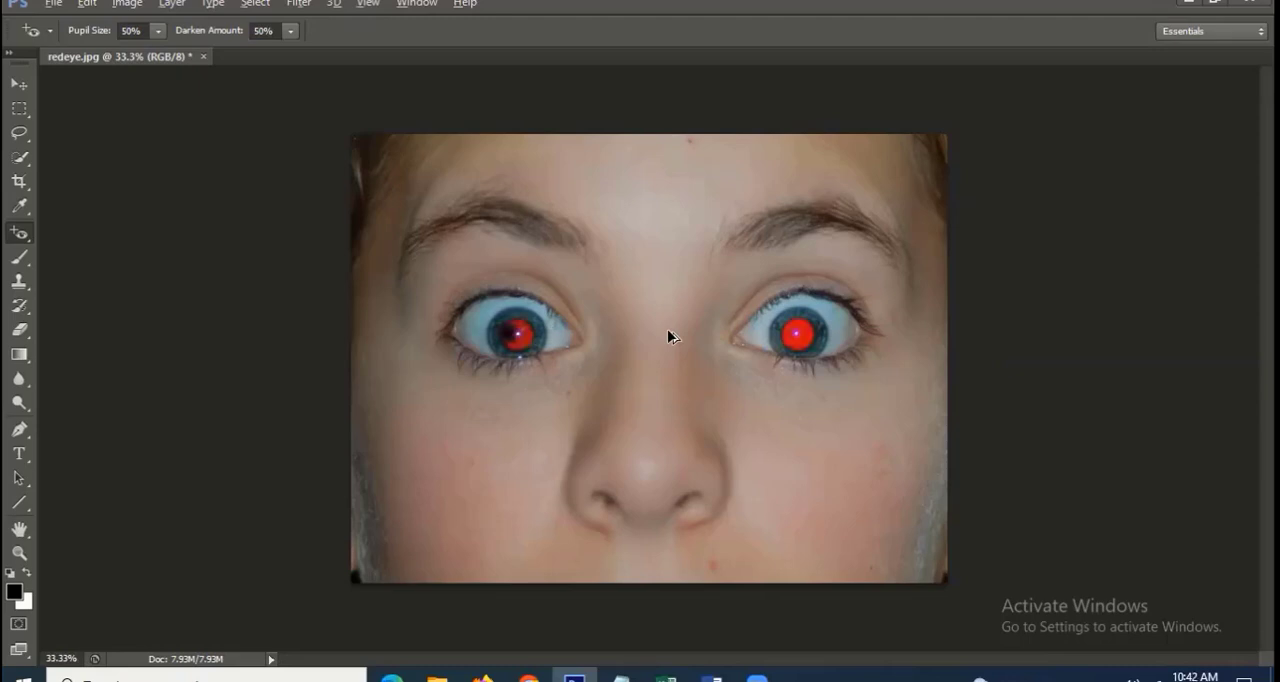